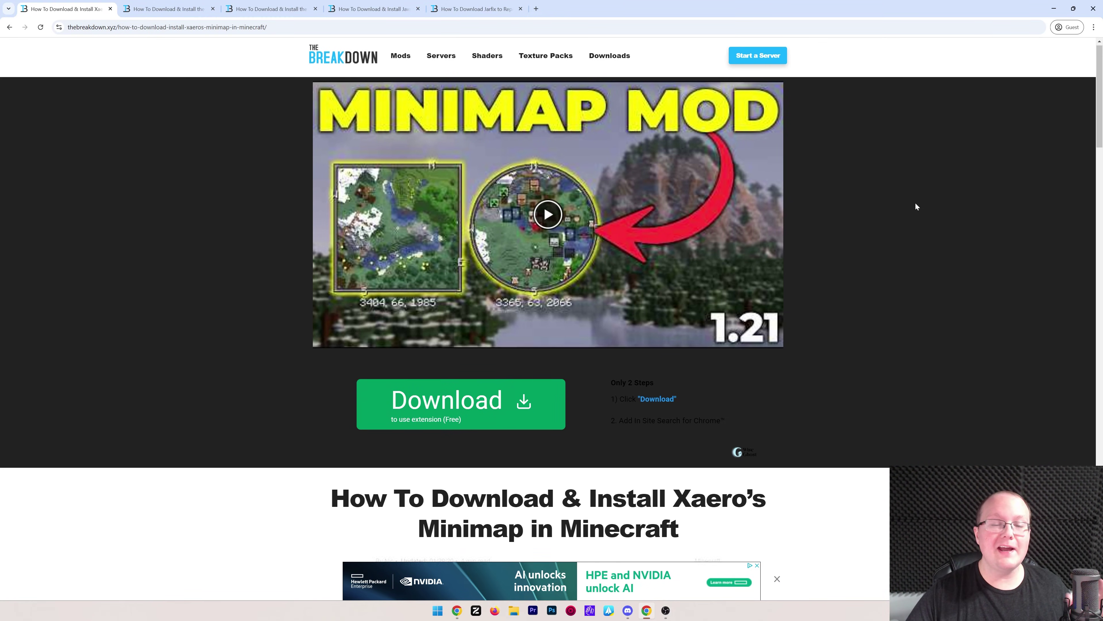
- Scroll the Xaero's Minimap article down to its DOWNLOAD banner and 'Click here to download' link
{"action": "scroll", "coordinate": [915, 203], "scroll_direction": "down", "scroll_amount": 7}
{"action": "left_click_drag", "start_coordinate": [673, 200], "coordinate": [525, 225]}
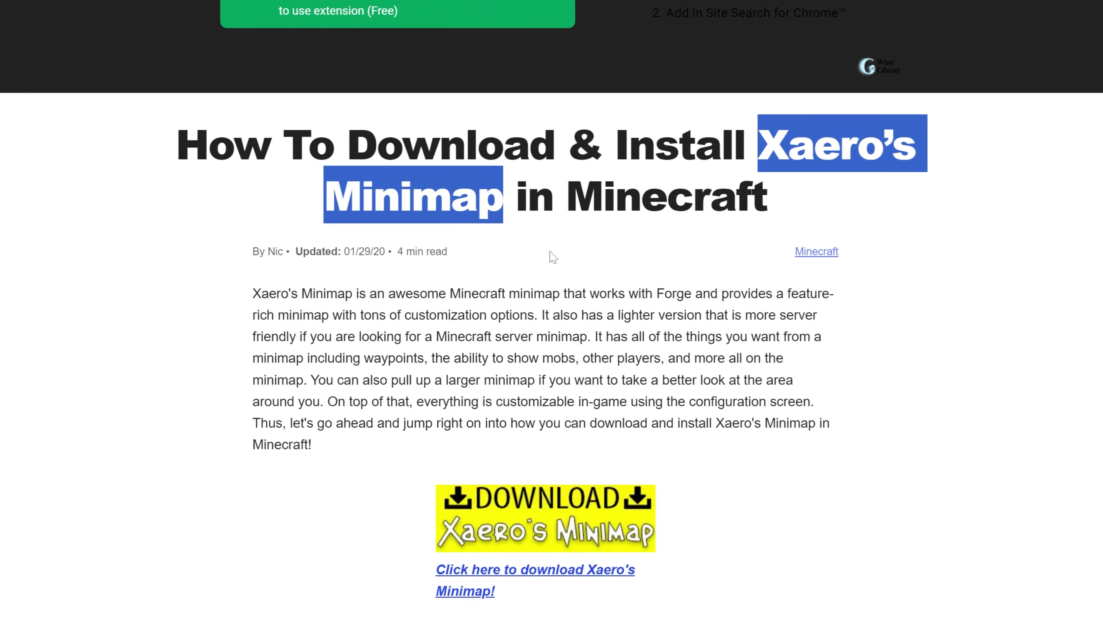
{"action": "left_click", "coordinate": [552, 254]}
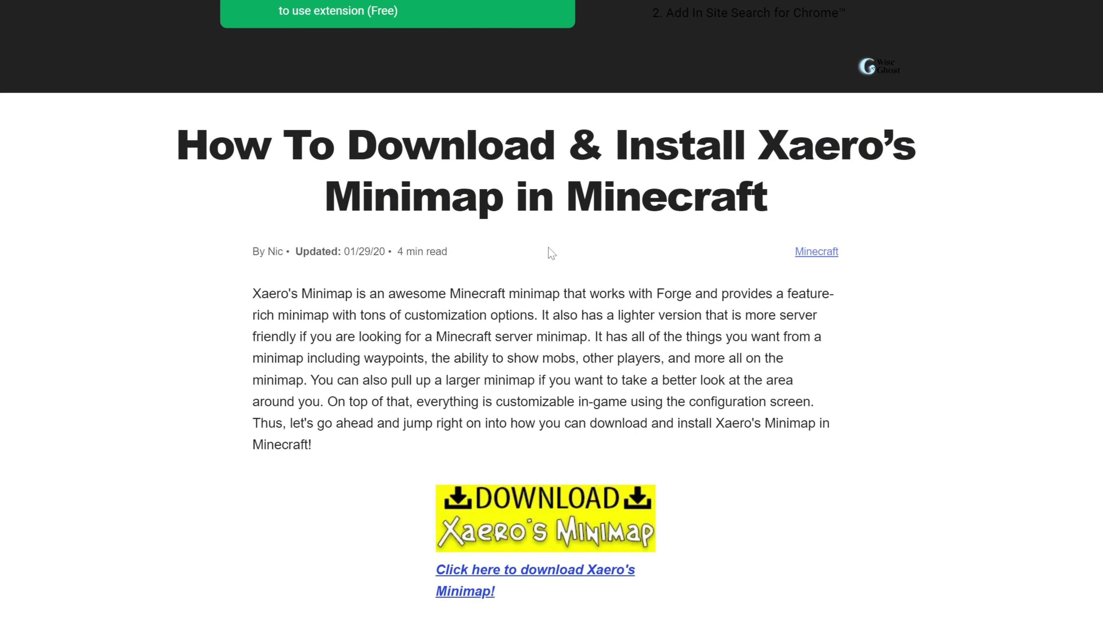
{"action": "scroll", "coordinate": [552, 253], "scroll_direction": "down", "scroll_amount": 2}
{"action": "scroll", "coordinate": [551, 254], "scroll_direction": "up", "scroll_amount": 2}
{"action": "scroll", "coordinate": [551, 252], "scroll_direction": "down", "scroll_amount": 5}
{"action": "scroll", "coordinate": [551, 252], "scroll_direction": "down", "scroll_amount": 2}
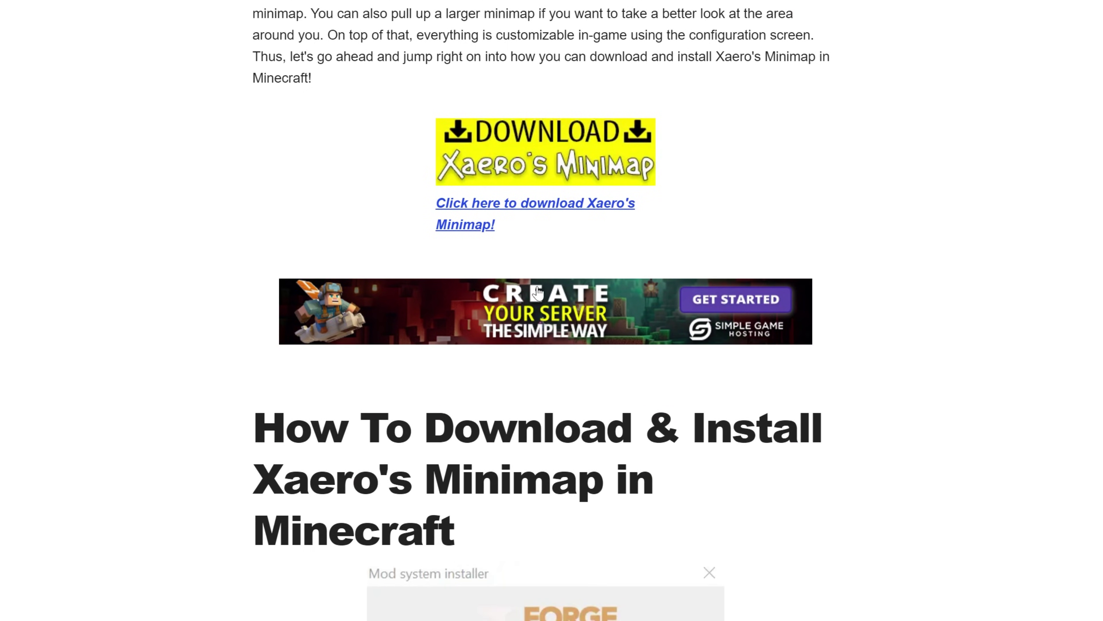
{"action": "scroll", "coordinate": [538, 292], "scroll_direction": "up", "scroll_amount": 3}
{"action": "scroll", "coordinate": [539, 304], "scroll_direction": "down", "scroll_amount": 6}
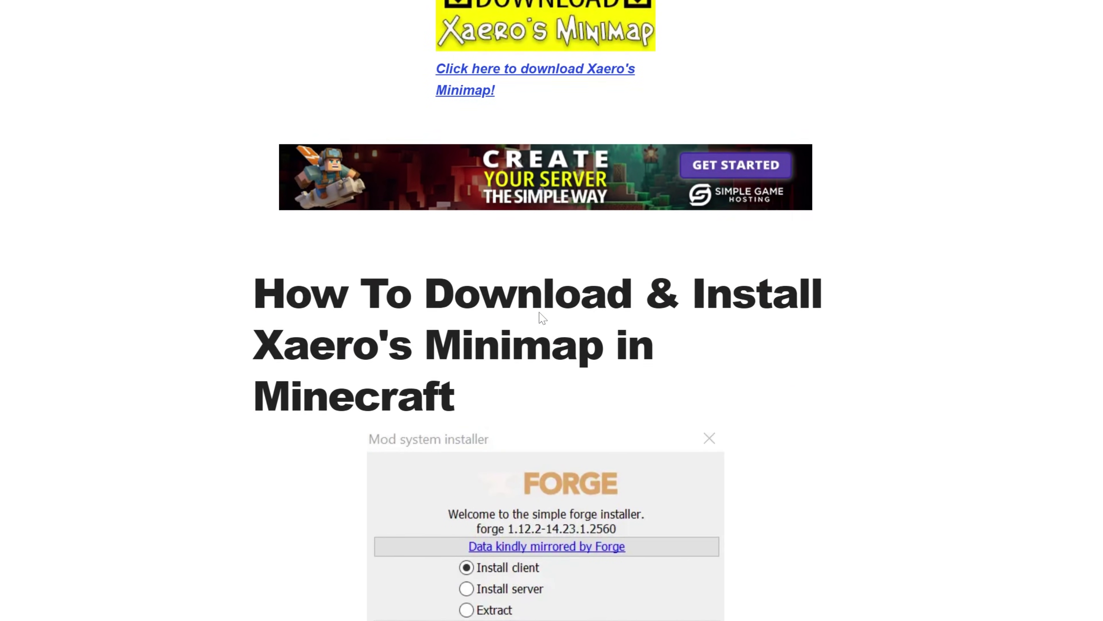
{"action": "scroll", "coordinate": [539, 312], "scroll_direction": "down", "scroll_amount": 4}
{"action": "scroll", "coordinate": [539, 318], "scroll_direction": "up", "scroll_amount": 10}
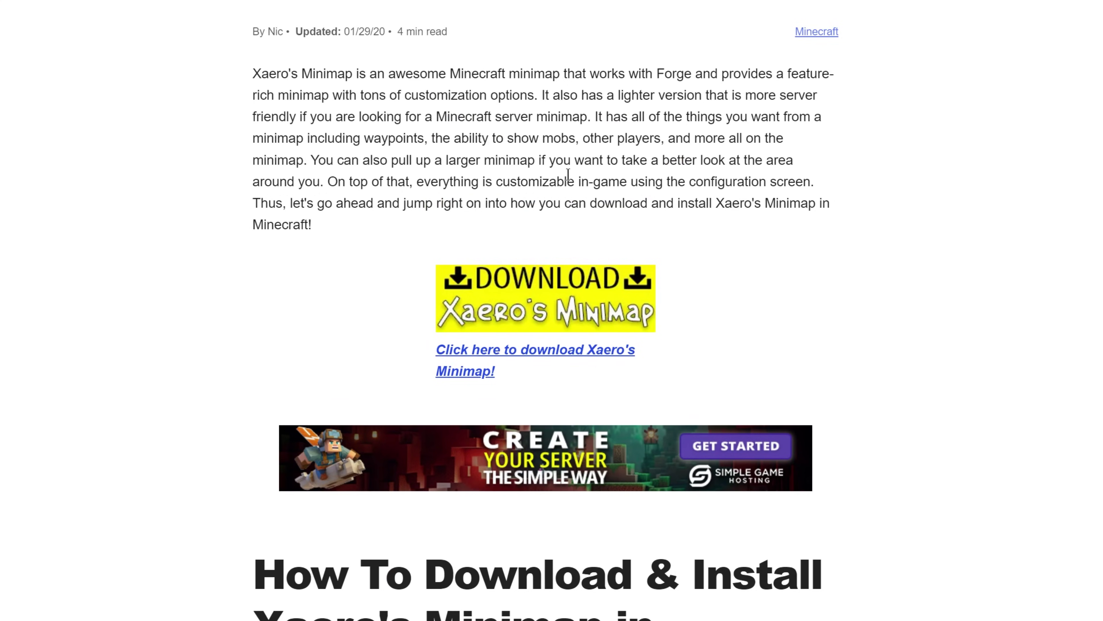
- Open the Xaero's Minimap CurseForge project page and read through its description
{"action": "left_click", "coordinate": [522, 295]}
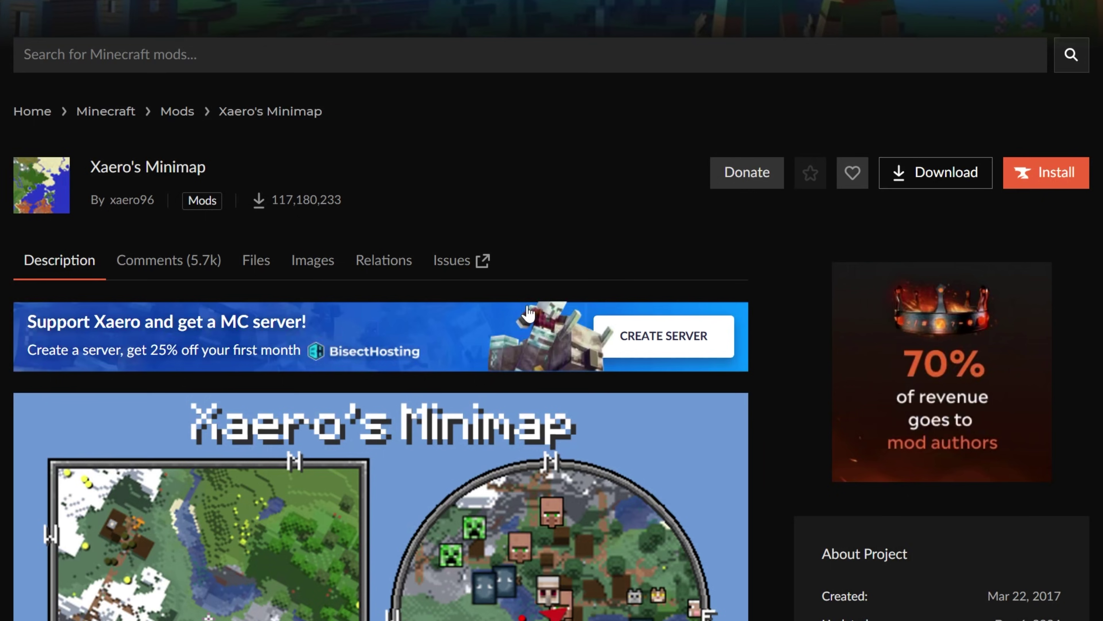
{"action": "scroll", "coordinate": [528, 312], "scroll_direction": "down", "scroll_amount": 12}
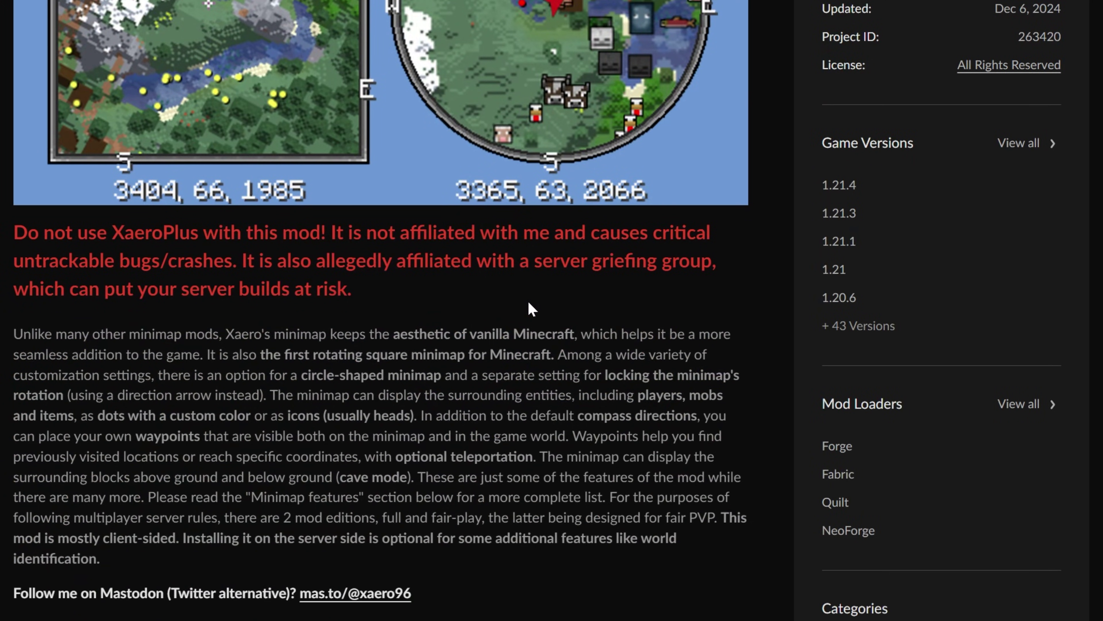
{"action": "scroll", "coordinate": [528, 301], "scroll_direction": "down", "scroll_amount": 15}
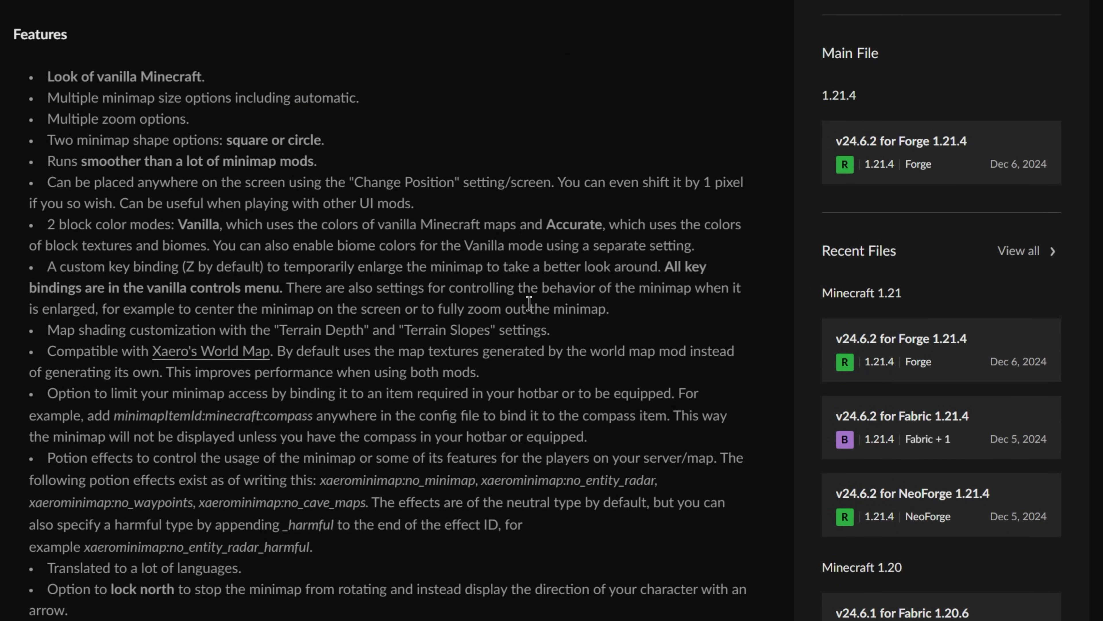
{"action": "scroll", "coordinate": [528, 301], "scroll_direction": "down", "scroll_amount": 4}
{"action": "scroll", "coordinate": [235, 328], "scroll_direction": "down", "scroll_amount": 15}
{"action": "scroll", "coordinate": [239, 335], "scroll_direction": "up", "scroll_amount": 17}
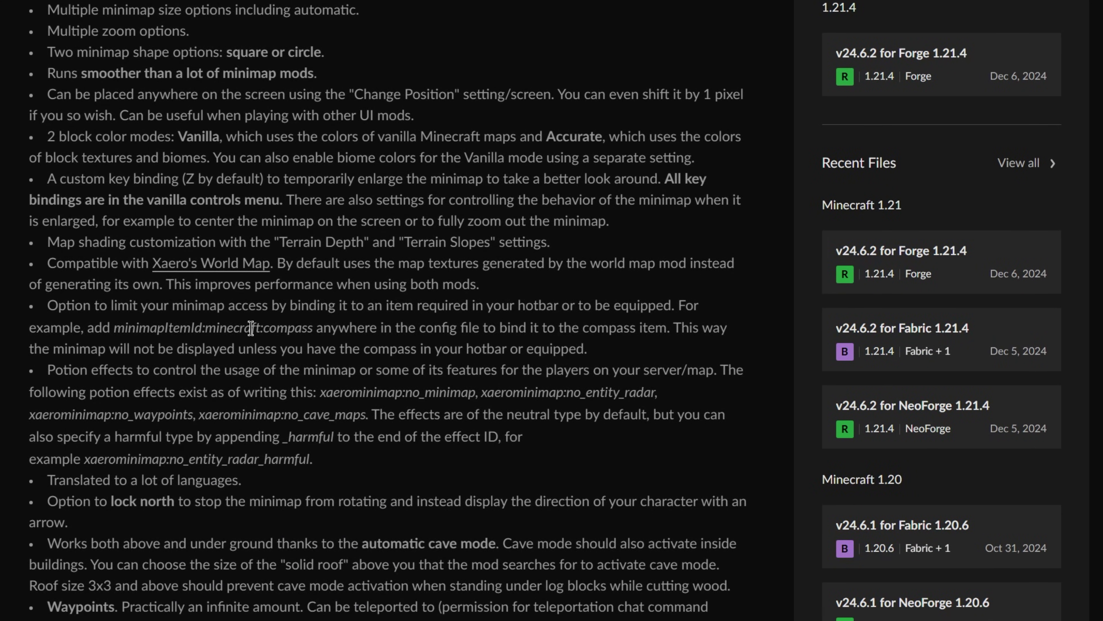
{"action": "scroll", "coordinate": [251, 328], "scroll_direction": "up", "scroll_amount": 4}
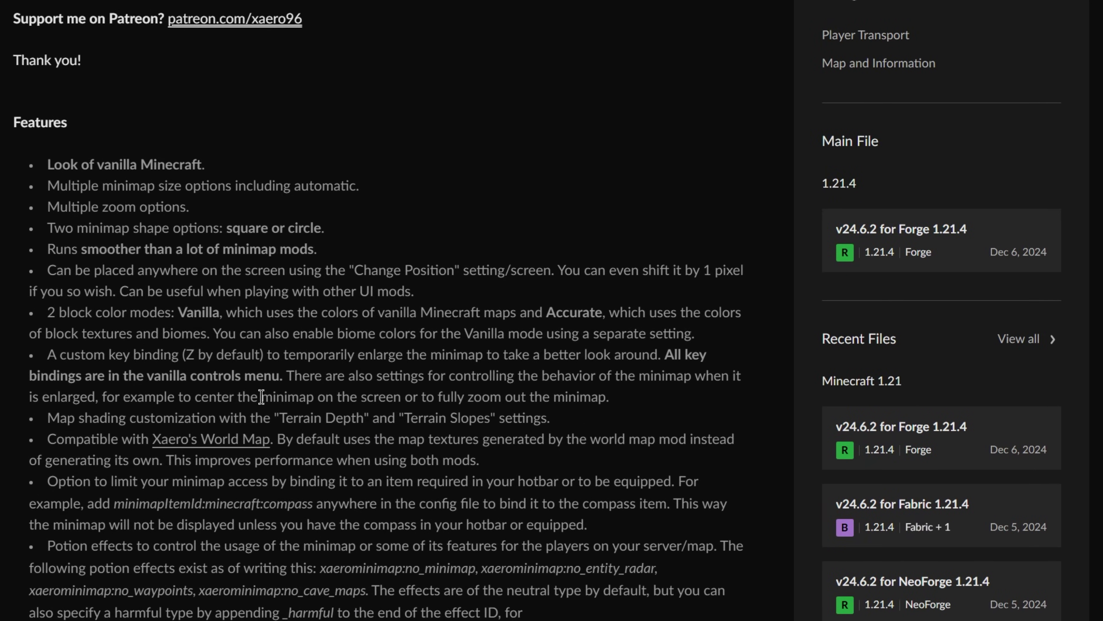
{"action": "scroll", "coordinate": [220, 373], "scroll_direction": "up", "scroll_amount": 9}
{"action": "scroll", "coordinate": [220, 373], "scroll_direction": "down", "scroll_amount": 1}
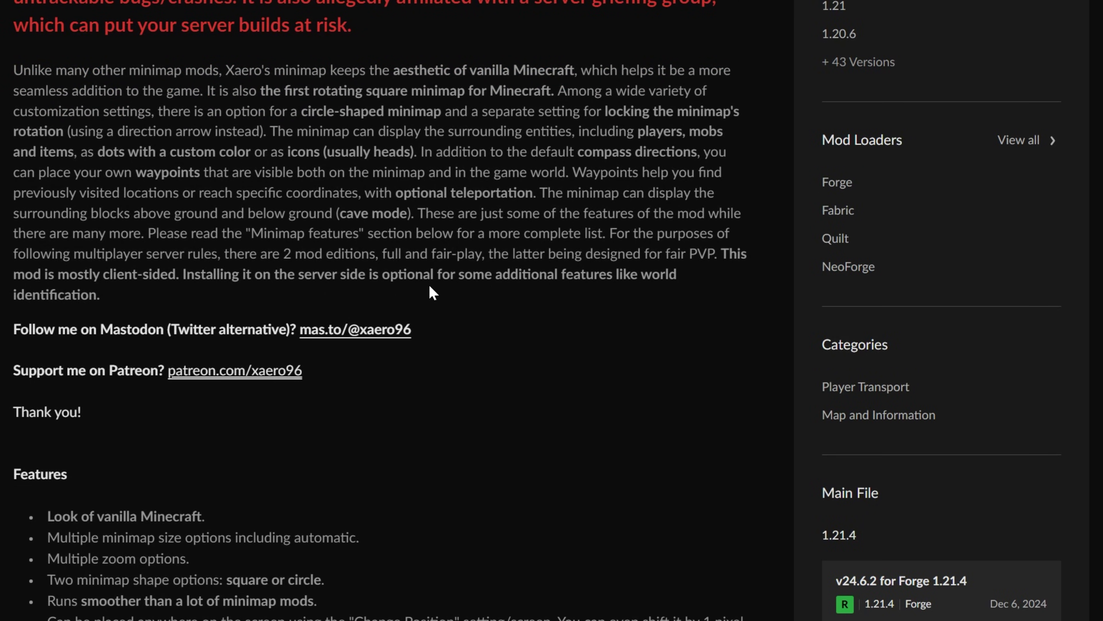
- Show the Files tab listing versions such as v24.6.2 for Forge 1.21.4
{"action": "scroll", "coordinate": [429, 286], "scroll_direction": "up", "scroll_amount": 15}
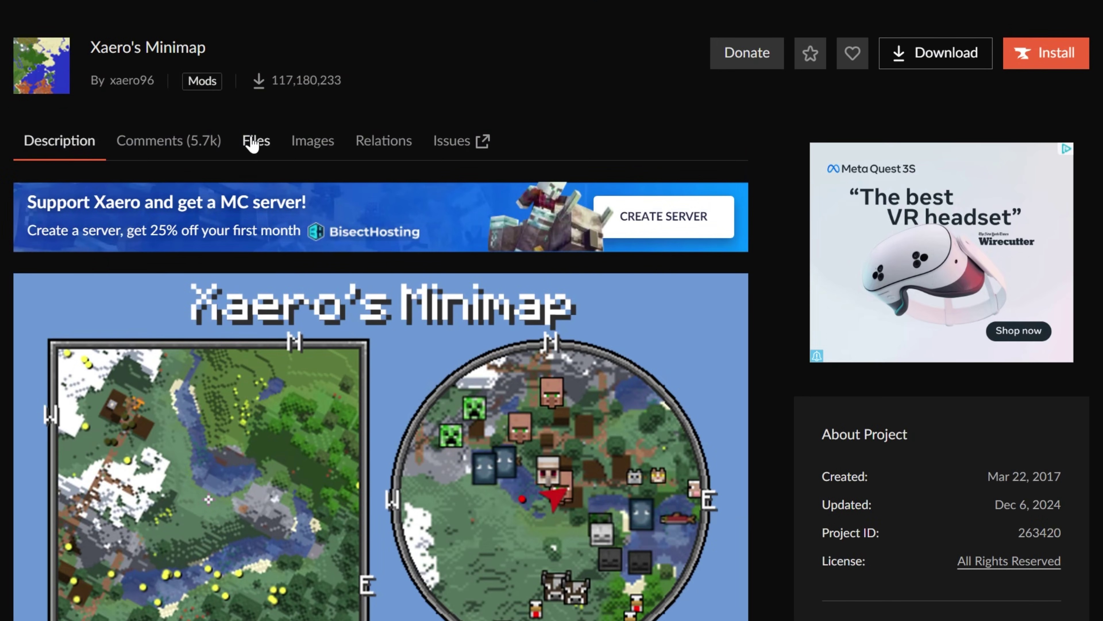
{"action": "left_click", "coordinate": [250, 140]}
{"action": "scroll", "coordinate": [345, 375], "scroll_direction": "down", "scroll_amount": 6}
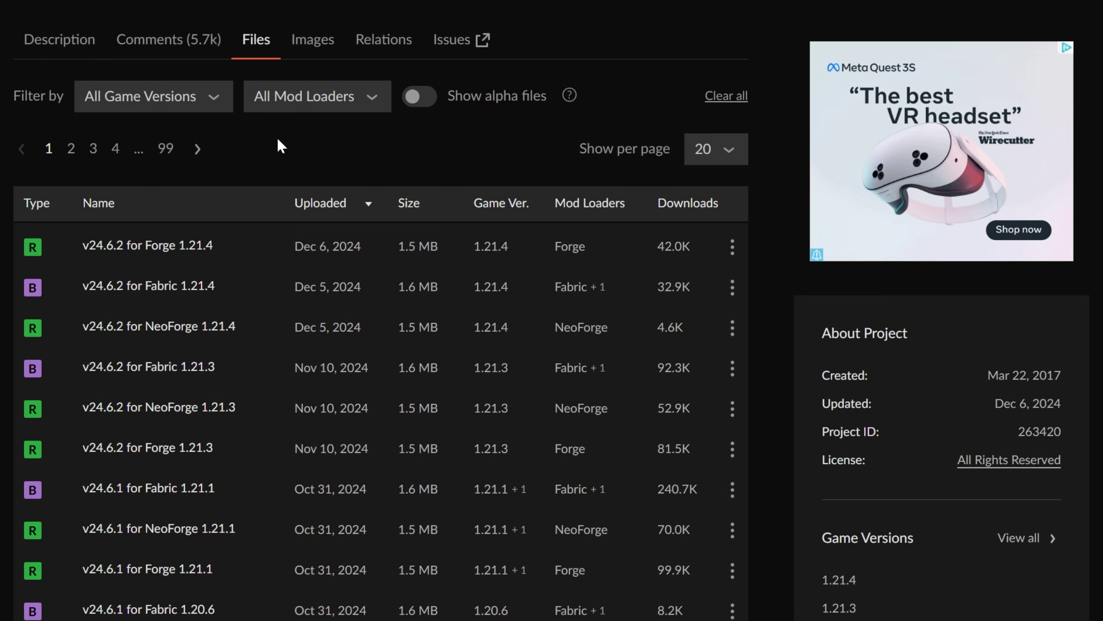
- Filter the files to Fabric and 1.21.4, then download the v24.6.2 Fabric 1.21.4 file
{"action": "left_click", "coordinate": [279, 103]}
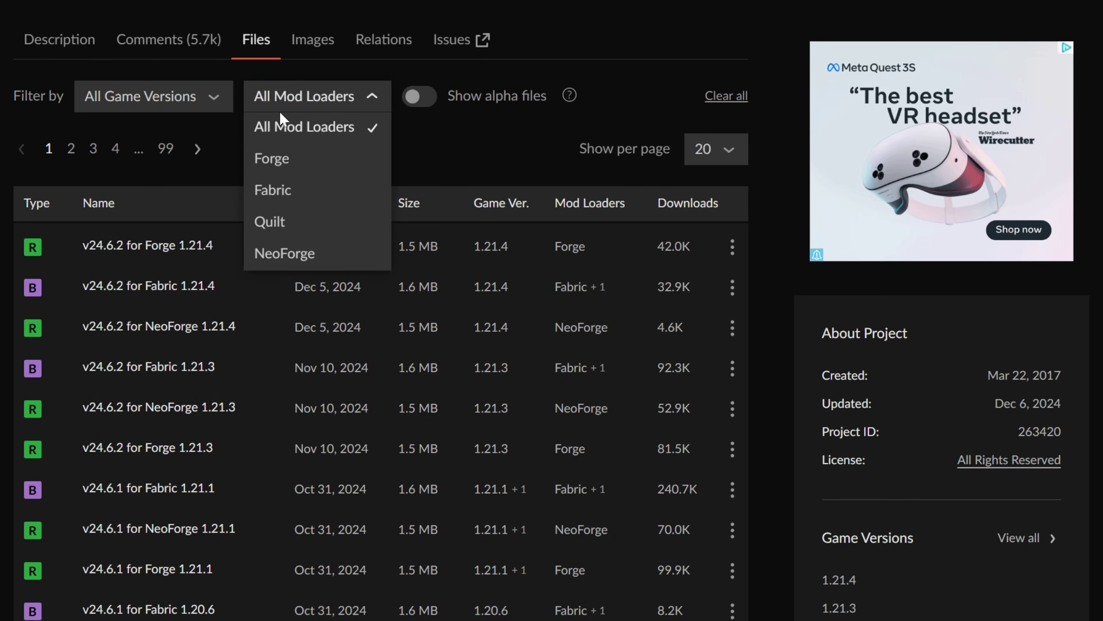
{"action": "left_click", "coordinate": [288, 191]}
{"action": "left_click", "coordinate": [195, 107]}
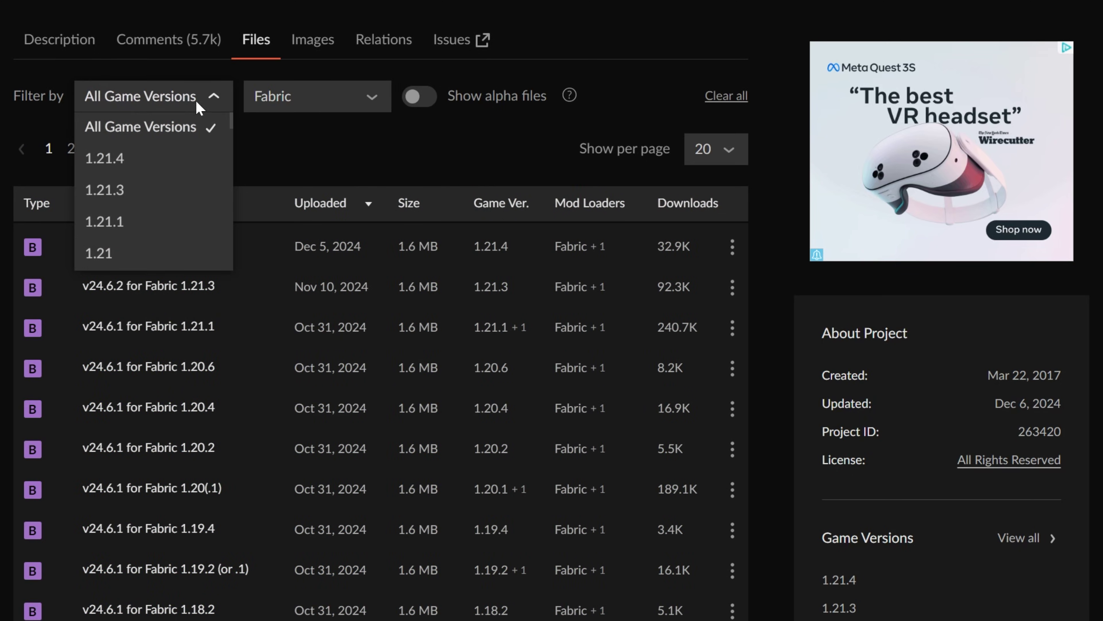
{"action": "left_click", "coordinate": [133, 164]}
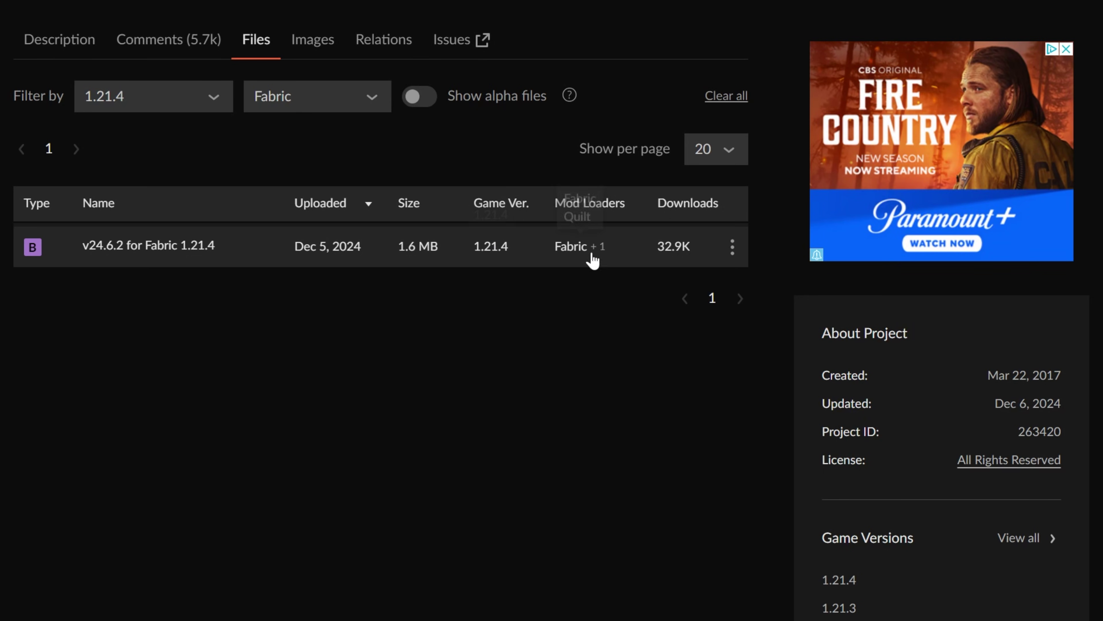
{"action": "left_click", "coordinate": [732, 250]}
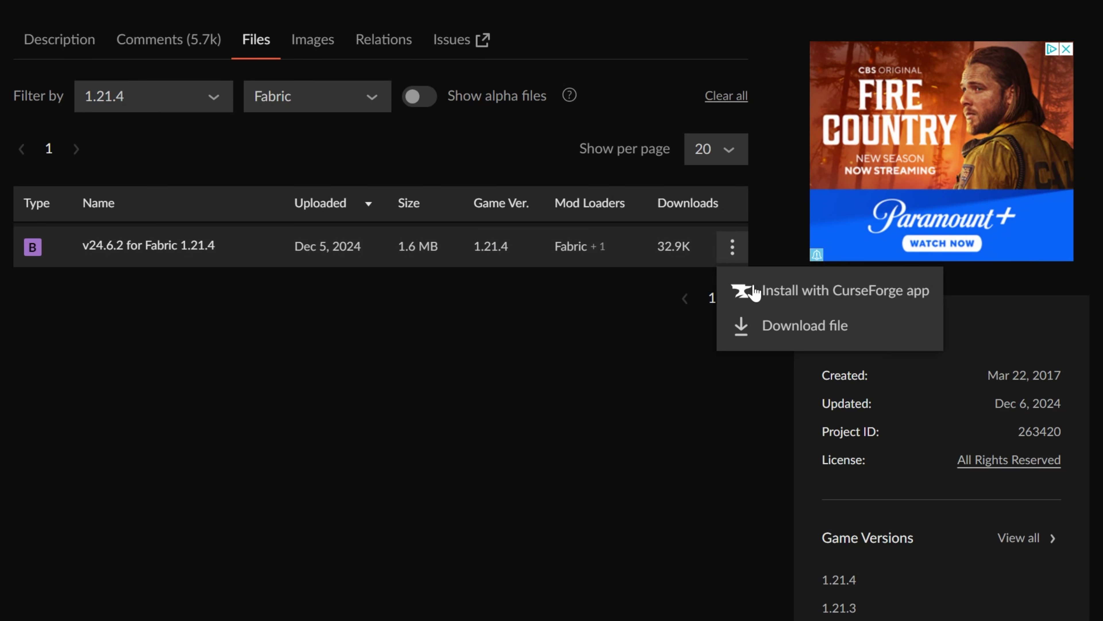
{"action": "left_click", "coordinate": [757, 325]}
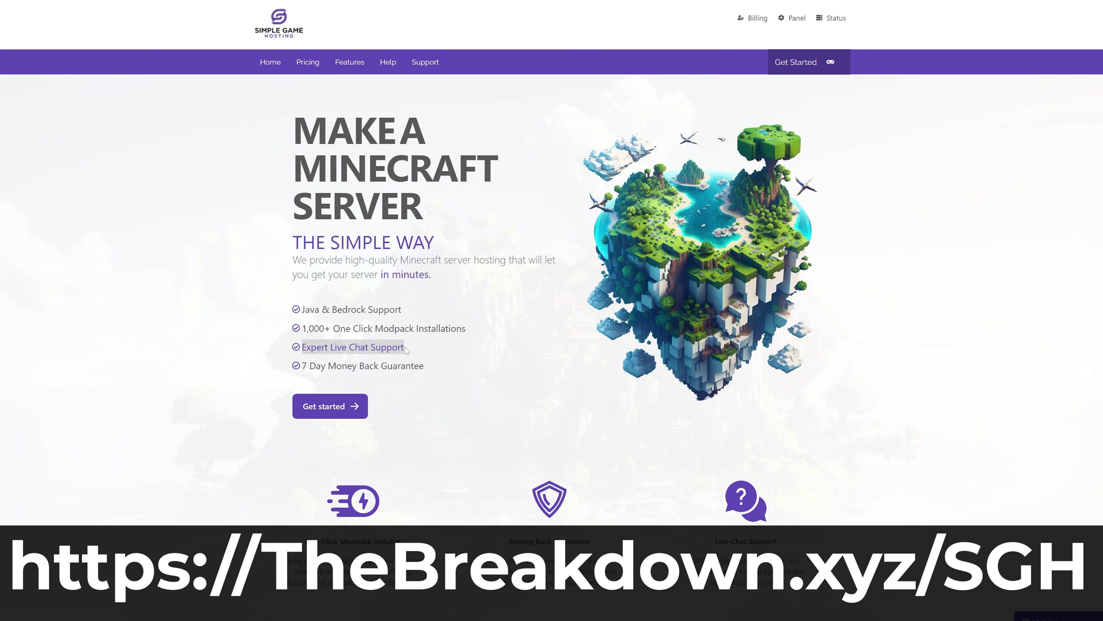
- Search the Simple Game Hosting modpacks for 'Pixelmon'
{"action": "scroll", "coordinate": [552, 272], "scroll_direction": "down", "scroll_amount": 5}
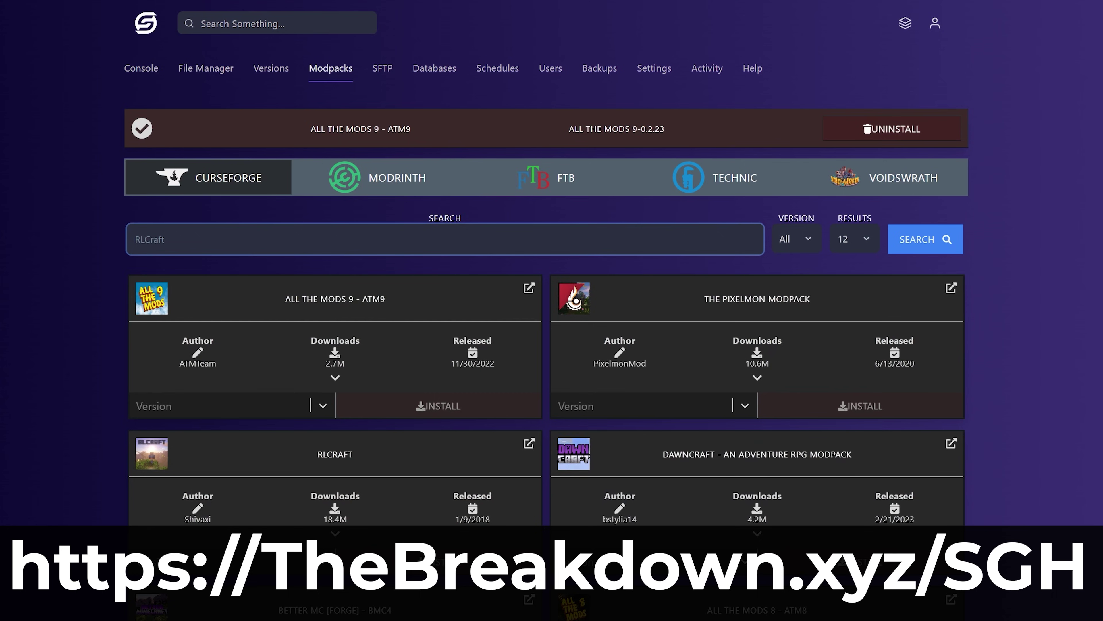
{"action": "left_click", "coordinate": [378, 239]}
{"action": "type", "text": "Pixelmon"}
{"action": "key", "text": "Return"}
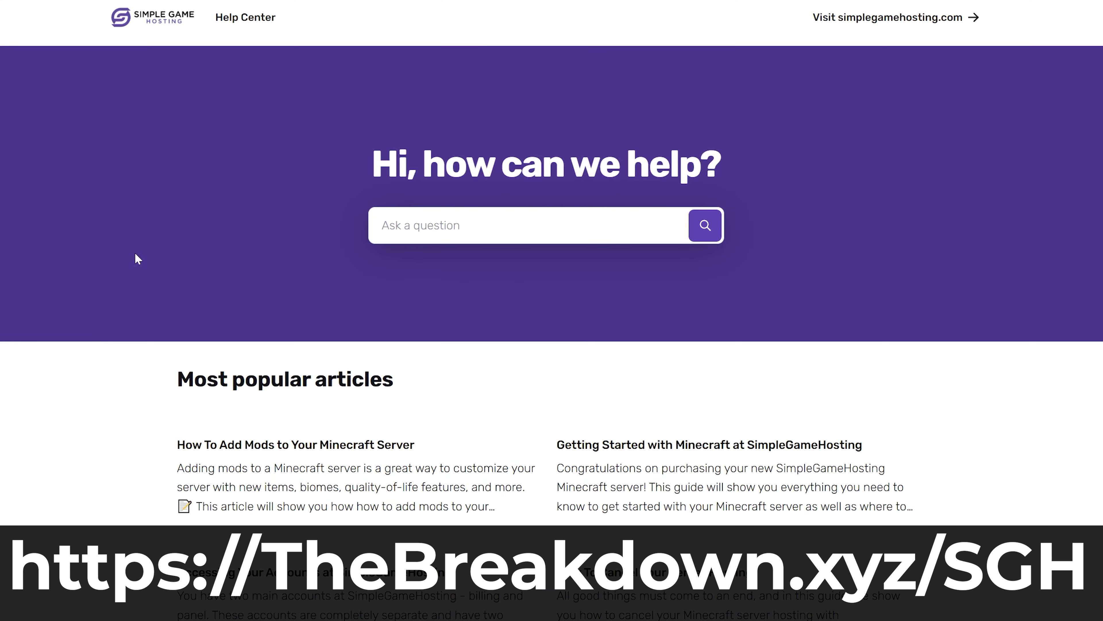
- Open a Help Center article, then install Forge 1.20.2 from the server Versions list
{"action": "left_click", "coordinate": [246, 469]}
{"action": "scroll", "coordinate": [477, 440], "scroll_direction": "down", "scroll_amount": 1}
{"action": "scroll", "coordinate": [477, 441], "scroll_direction": "down", "scroll_amount": 20}
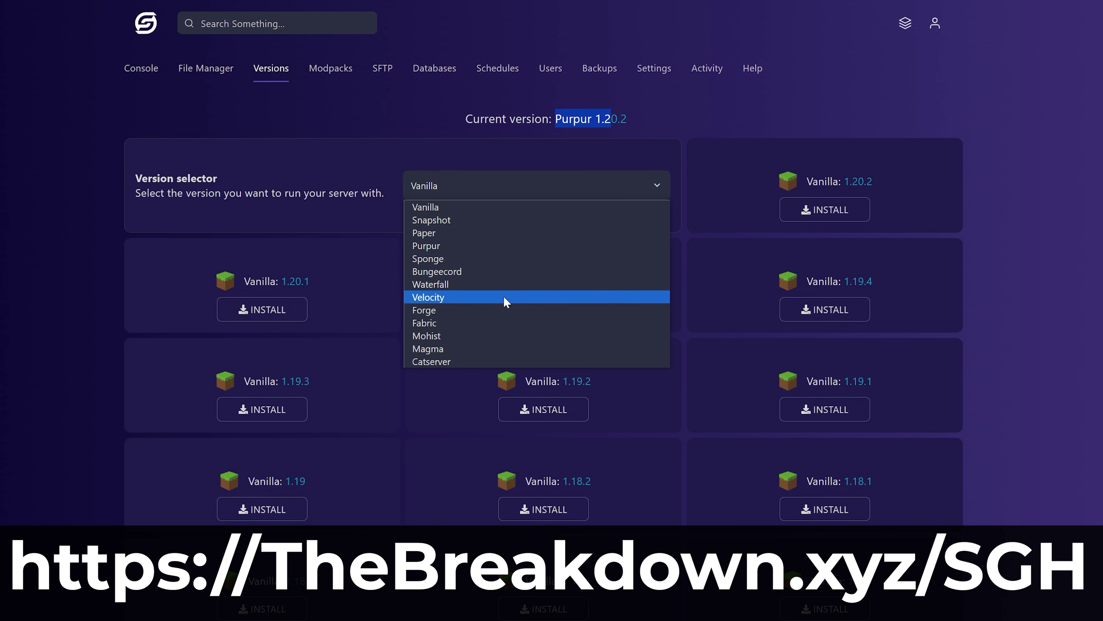
{"action": "left_click", "coordinate": [506, 305]}
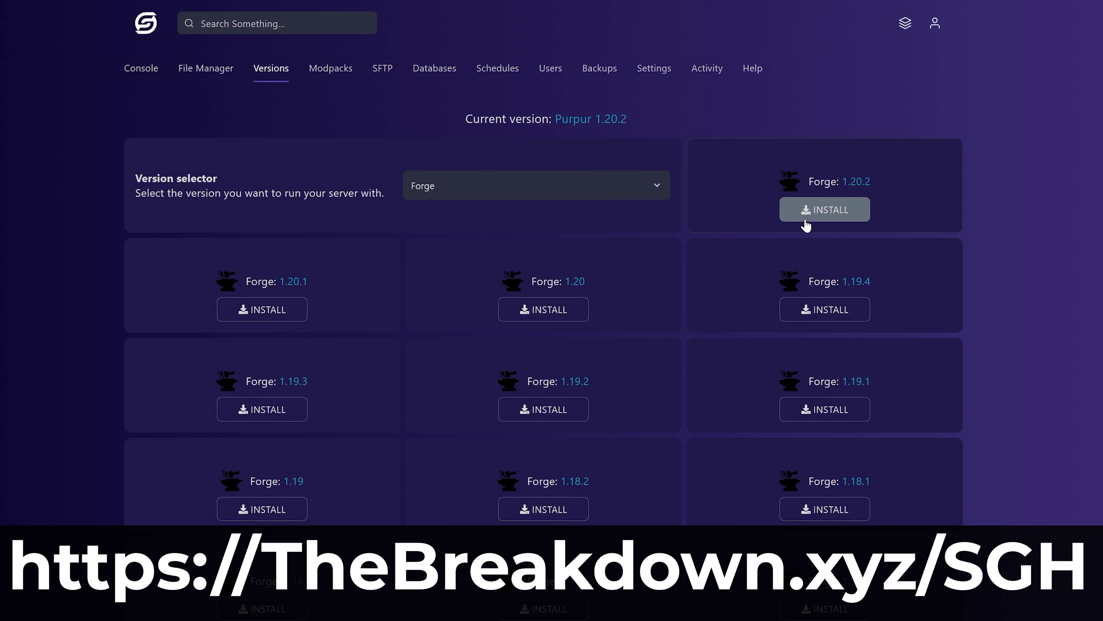
{"action": "left_click", "coordinate": [806, 217]}
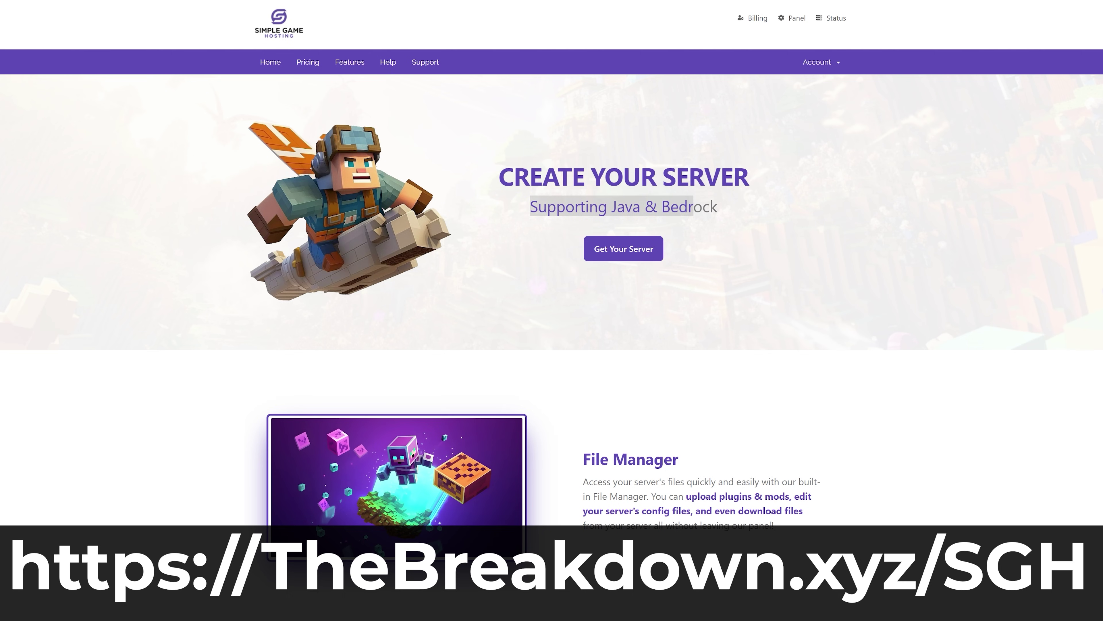
{"action": "scroll", "coordinate": [459, 251], "scroll_direction": "down", "scroll_amount": 10}
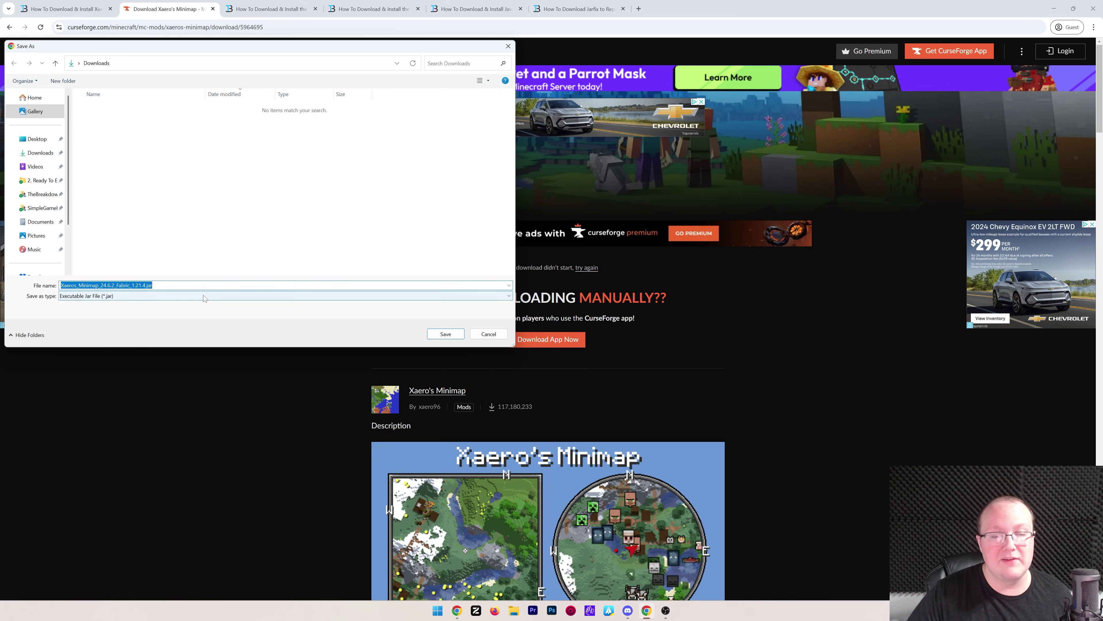
- Save the minimap jar to Downloads and switch to the Fabric Mod Loader guide
{"action": "left_click", "coordinate": [436, 335]}
{"action": "left_click", "coordinate": [273, 9]}
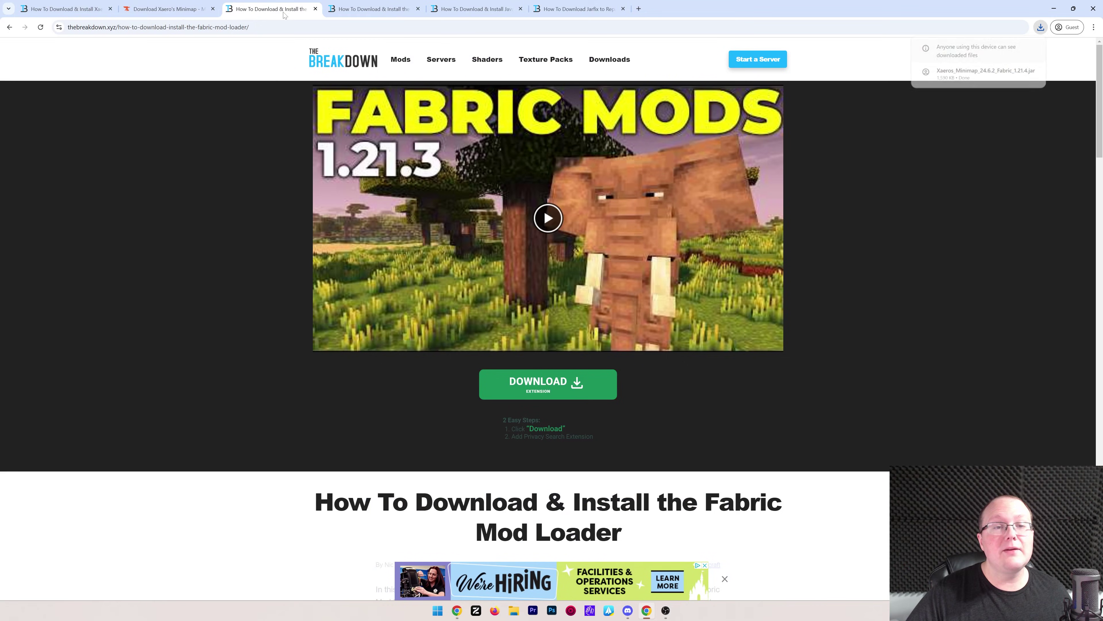
{"action": "scroll", "coordinate": [248, 288], "scroll_direction": "down", "scroll_amount": 4}
- Scroll through the Fabric Mod Loader article to its Download Fabric link
{"action": "scroll", "coordinate": [520, 274], "scroll_direction": "down", "scroll_amount": 1}
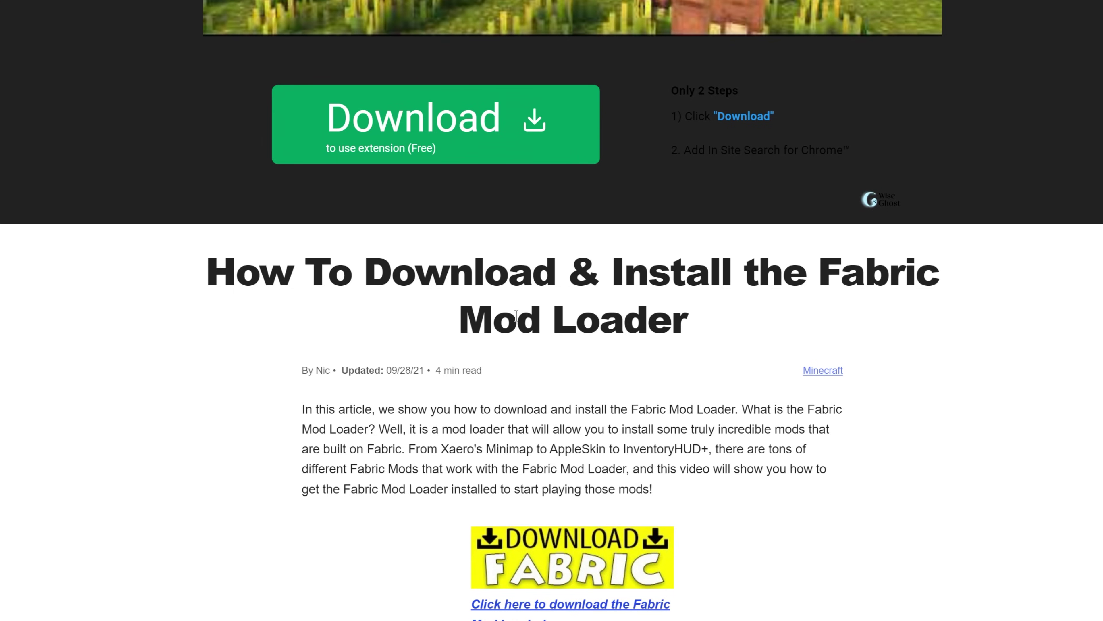
{"action": "scroll", "coordinate": [516, 316], "scroll_direction": "down", "scroll_amount": 8}
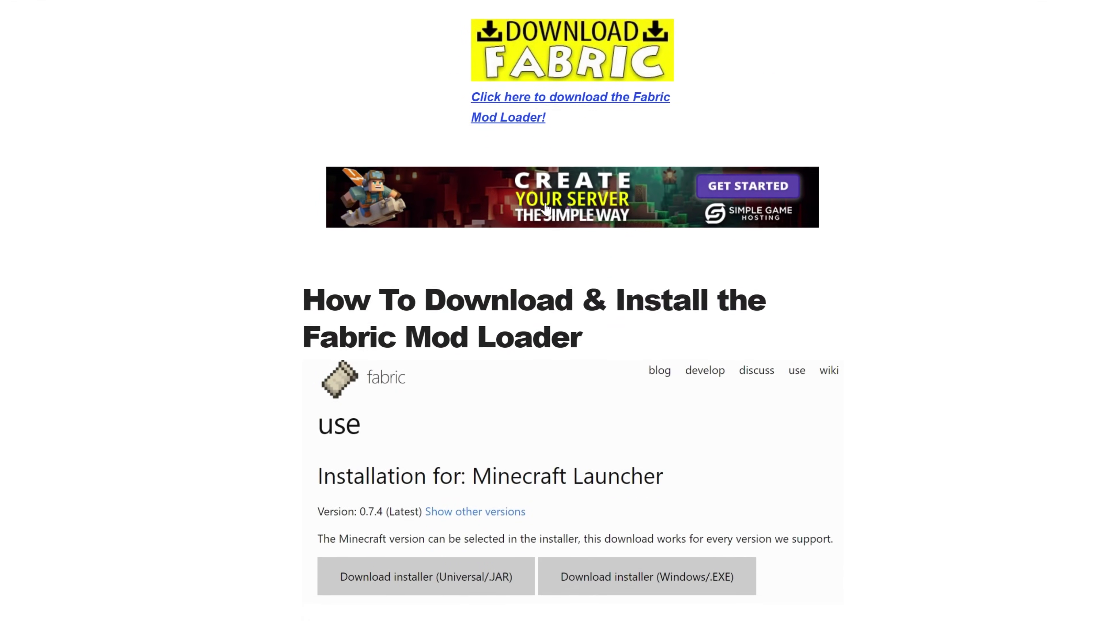
{"action": "scroll", "coordinate": [547, 205], "scroll_direction": "down", "scroll_amount": 14}
{"action": "scroll", "coordinate": [552, 215], "scroll_direction": "up", "scroll_amount": 8}
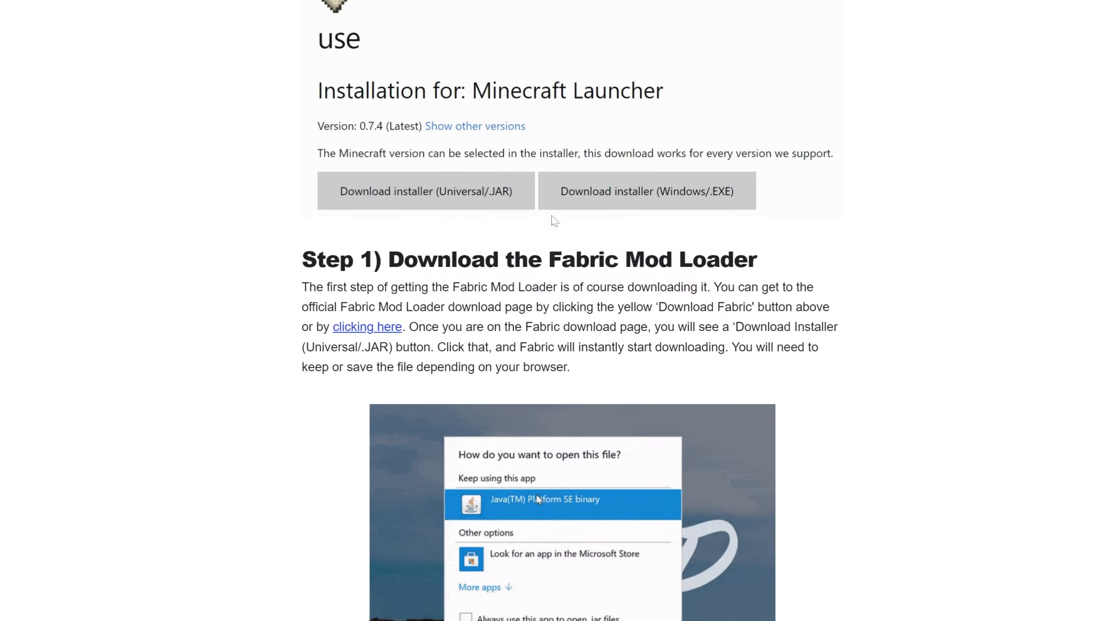
{"action": "scroll", "coordinate": [554, 222], "scroll_direction": "up", "scroll_amount": 12}
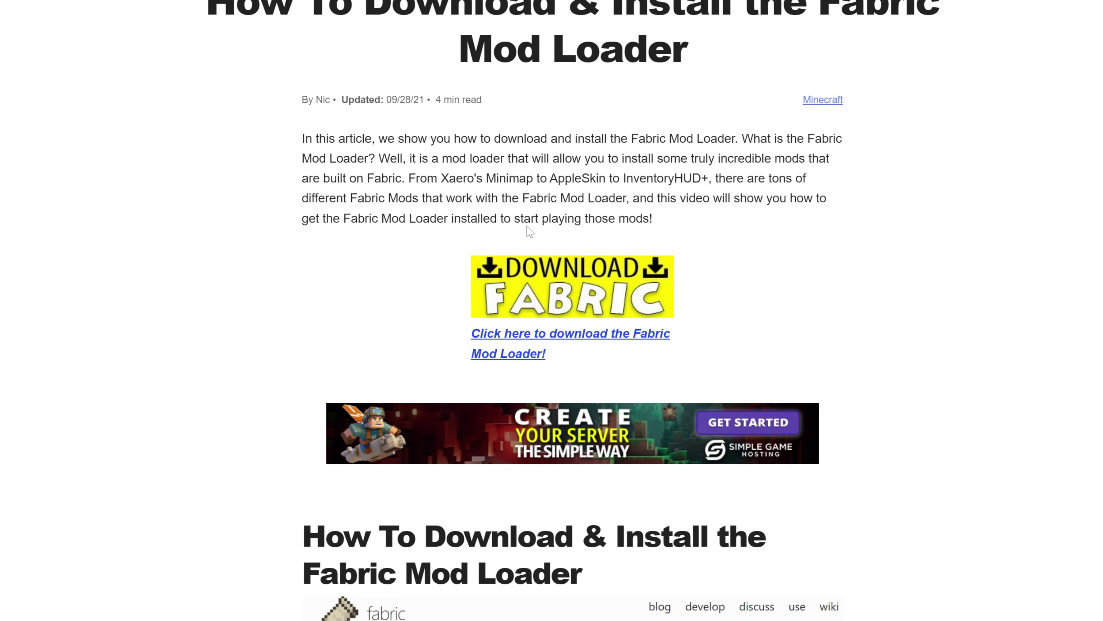
- Save the universal fabric-installer-1.0.1.jar from fabricmc.net into Downloads
{"action": "left_click", "coordinate": [613, 275]}
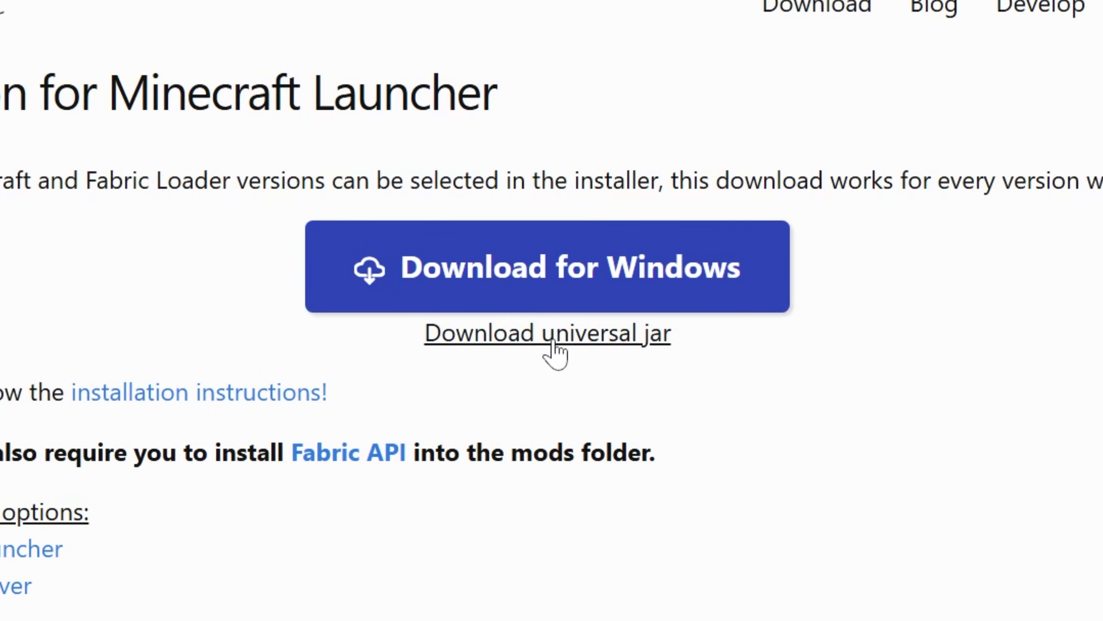
{"action": "left_click", "coordinate": [554, 342]}
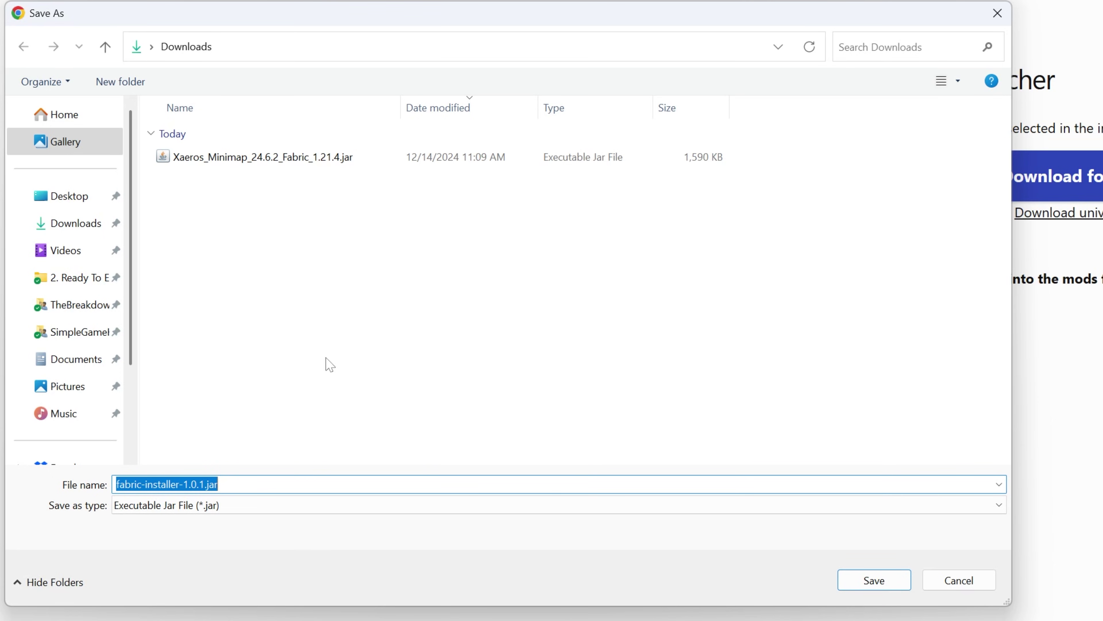
{"action": "left_click", "coordinate": [875, 581]}
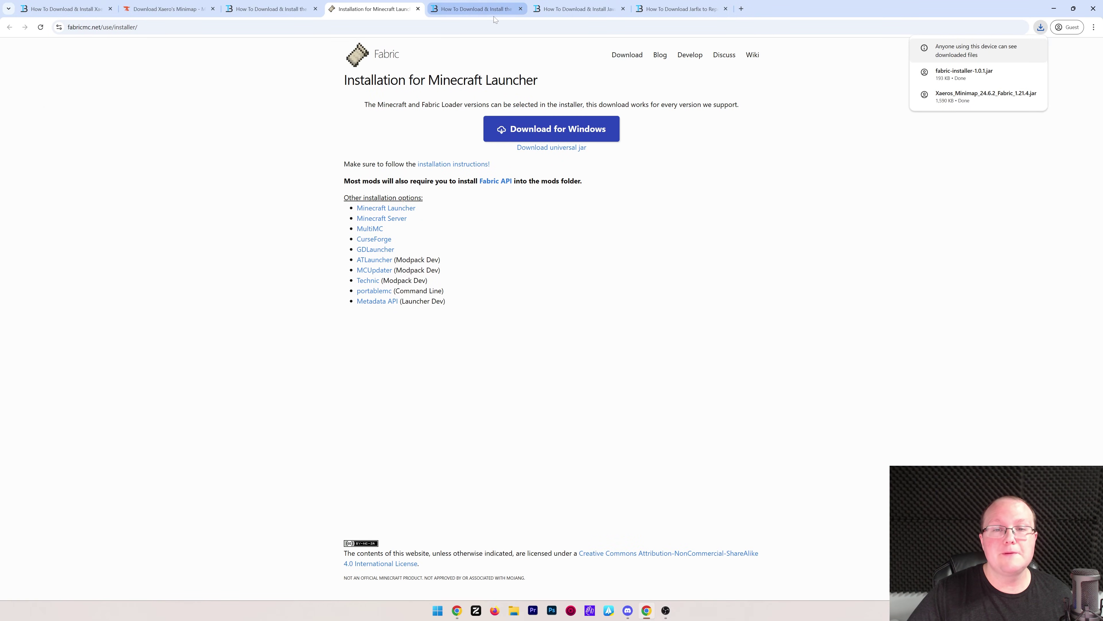
- Highlight 'FabricAPI' in the article title, then follow the Download FabricAPI image link
{"action": "left_click", "coordinate": [494, 20]}
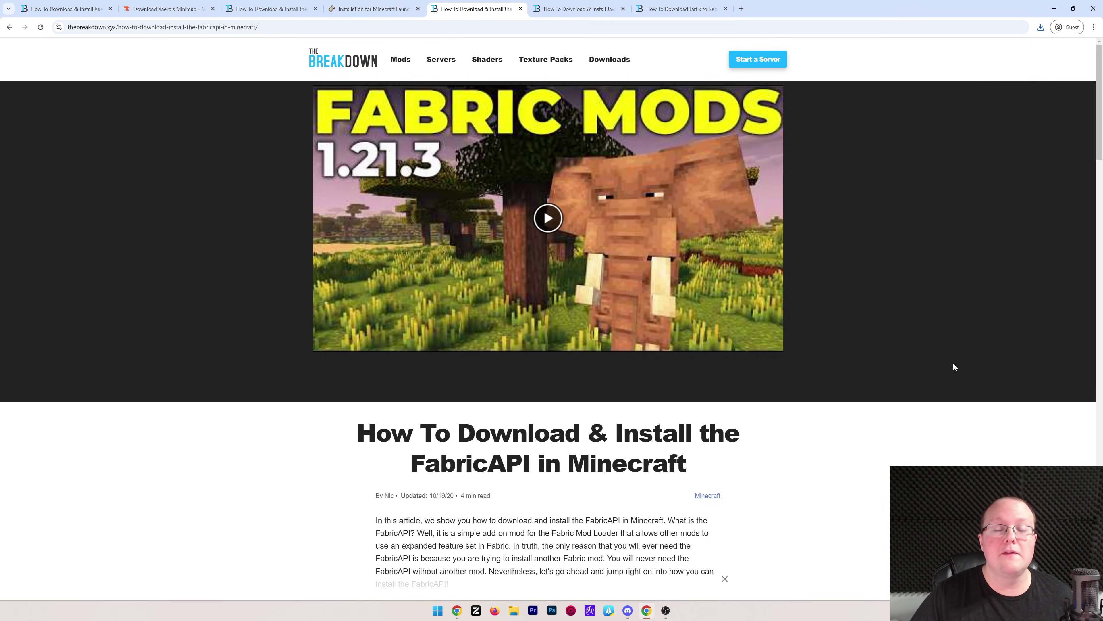
{"action": "scroll", "coordinate": [768, 328], "scroll_direction": "down", "scroll_amount": 5}
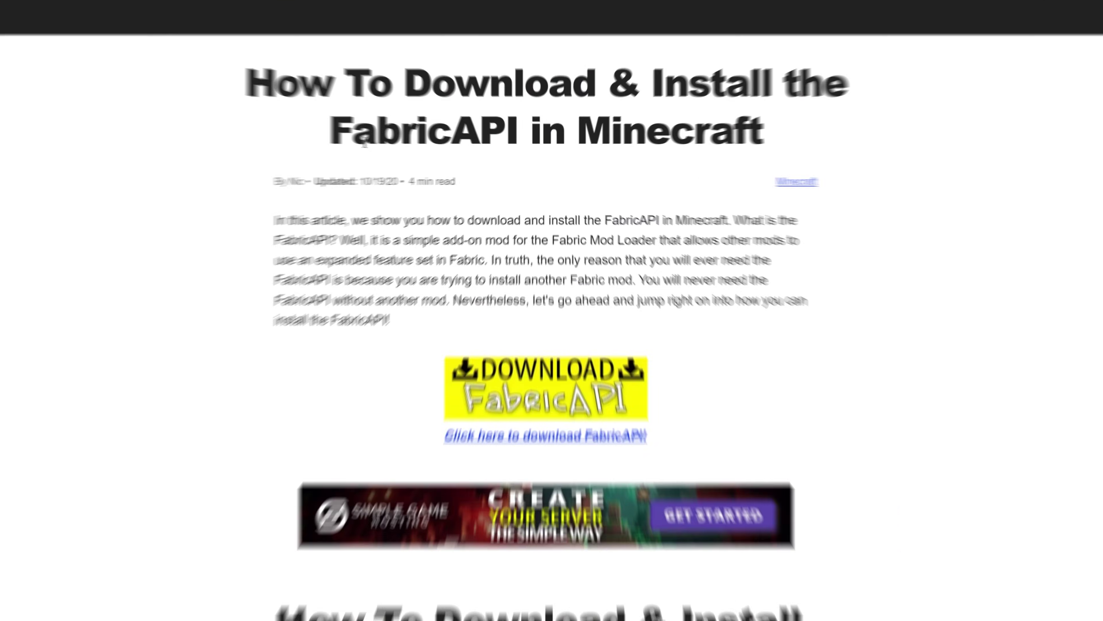
{"action": "left_click_drag", "start_coordinate": [411, 148], "coordinate": [531, 150]}
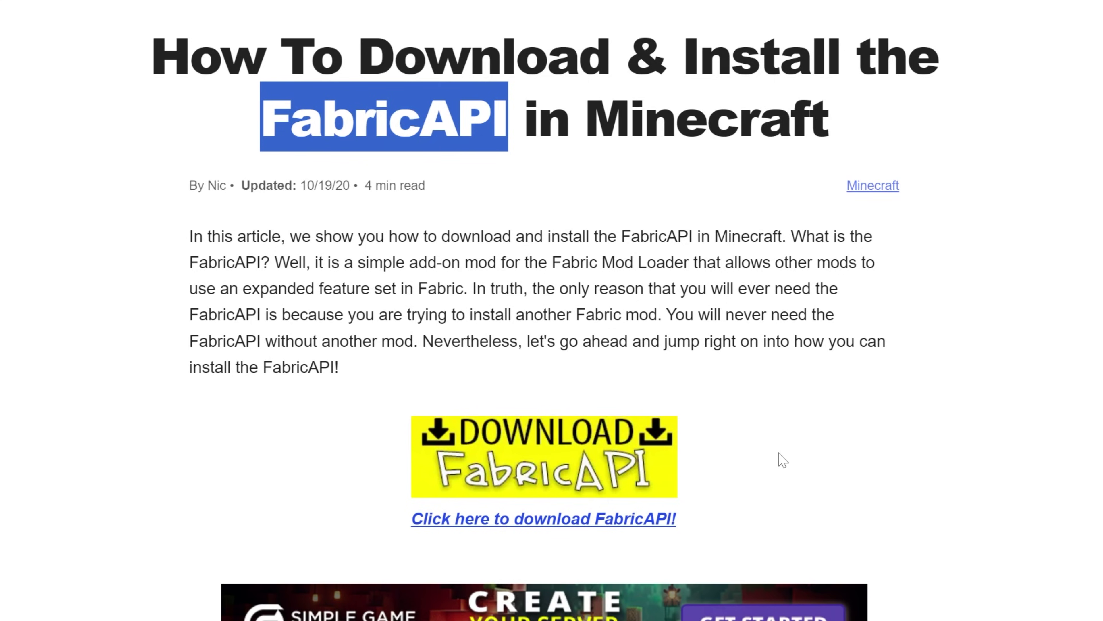
{"action": "left_click", "coordinate": [788, 482]}
{"action": "scroll", "coordinate": [545, 378], "scroll_direction": "down", "scroll_amount": 2}
{"action": "left_click", "coordinate": [545, 383]}
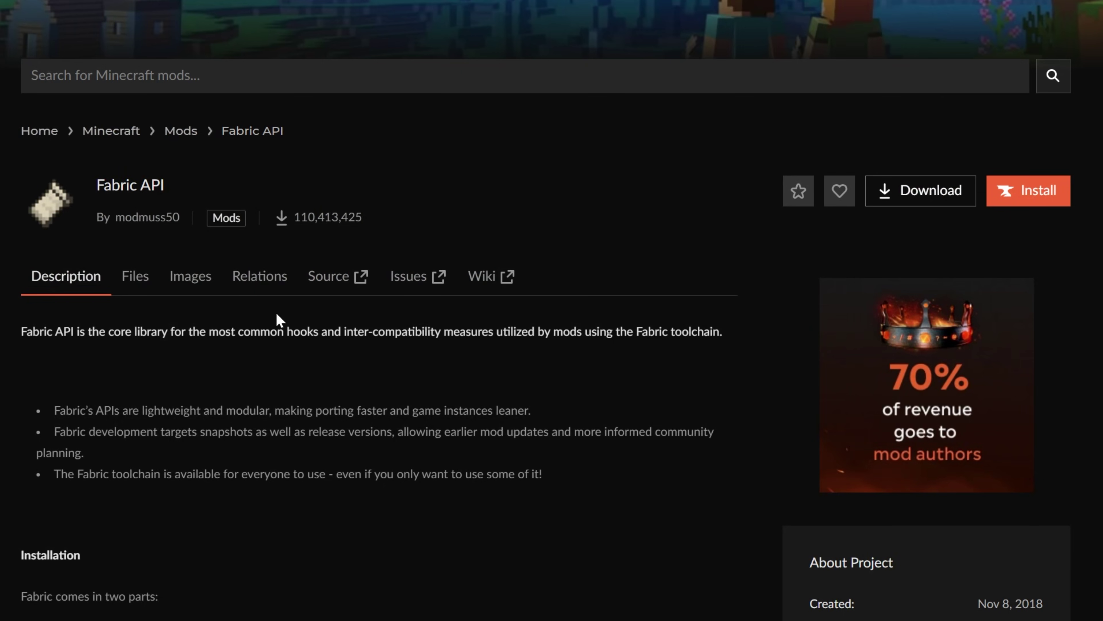
- Filter Fabric API files to 1.21.4, then download and save the newest 0.112.0 file
{"action": "left_click", "coordinate": [136, 277]}
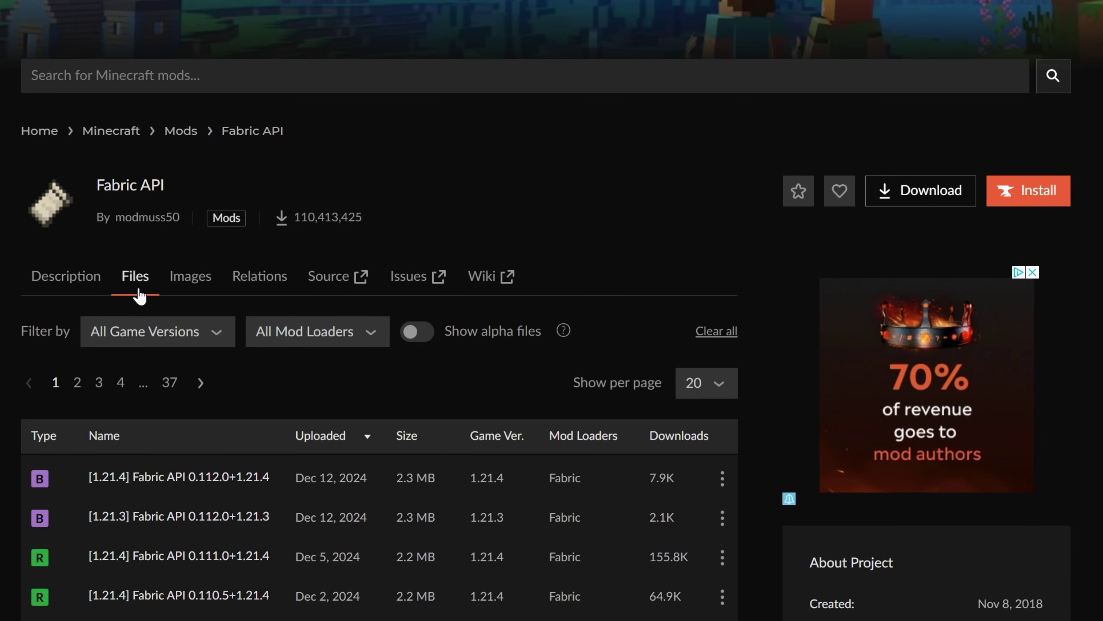
{"action": "scroll", "coordinate": [140, 291], "scroll_direction": "down", "scroll_amount": 5}
{"action": "left_click", "coordinate": [202, 78]}
{"action": "left_click", "coordinate": [181, 135]}
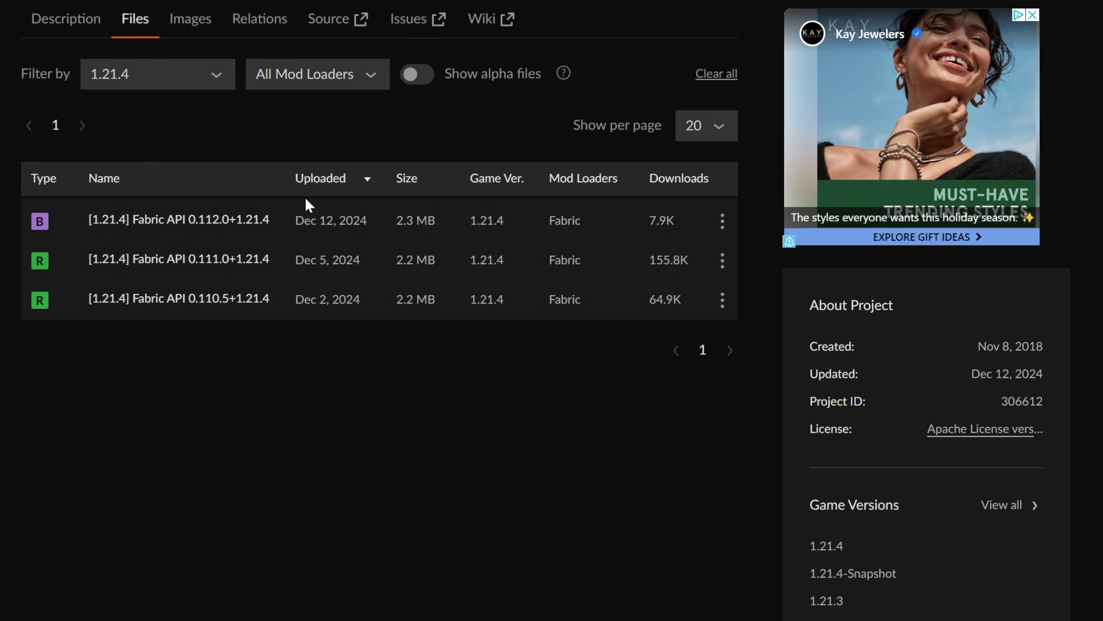
{"action": "left_click", "coordinate": [723, 224]}
{"action": "left_click", "coordinate": [741, 296]}
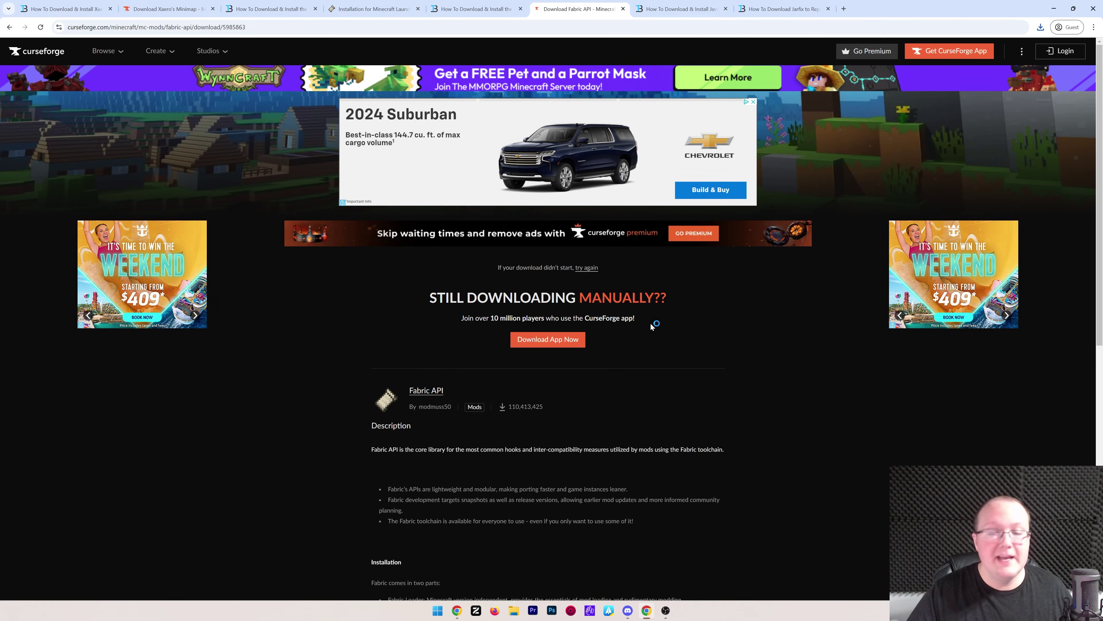
{"action": "key", "text": "Return"}
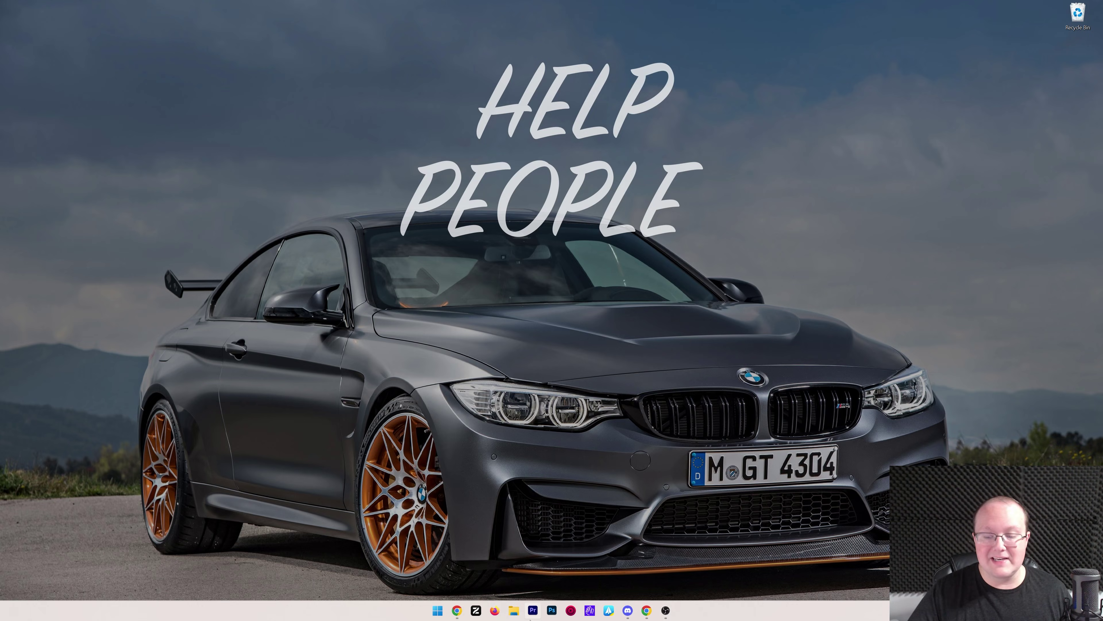
- Drag the three jars from Downloads onto the desktop and arrange the Fabric icons
{"action": "left_click", "coordinate": [514, 611]}
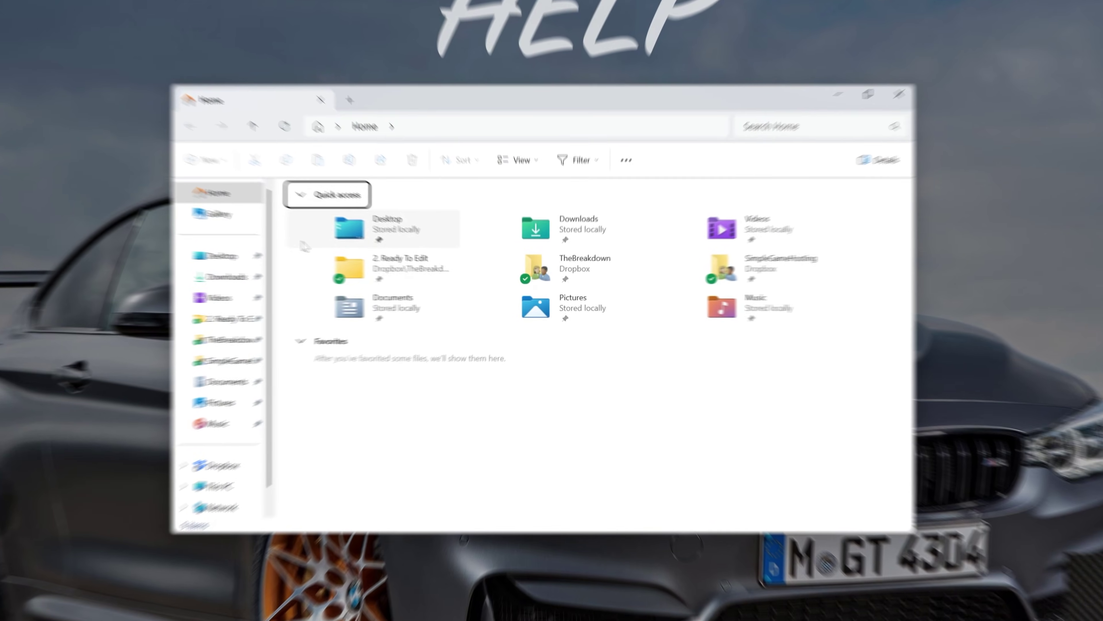
{"action": "left_click", "coordinate": [217, 278]}
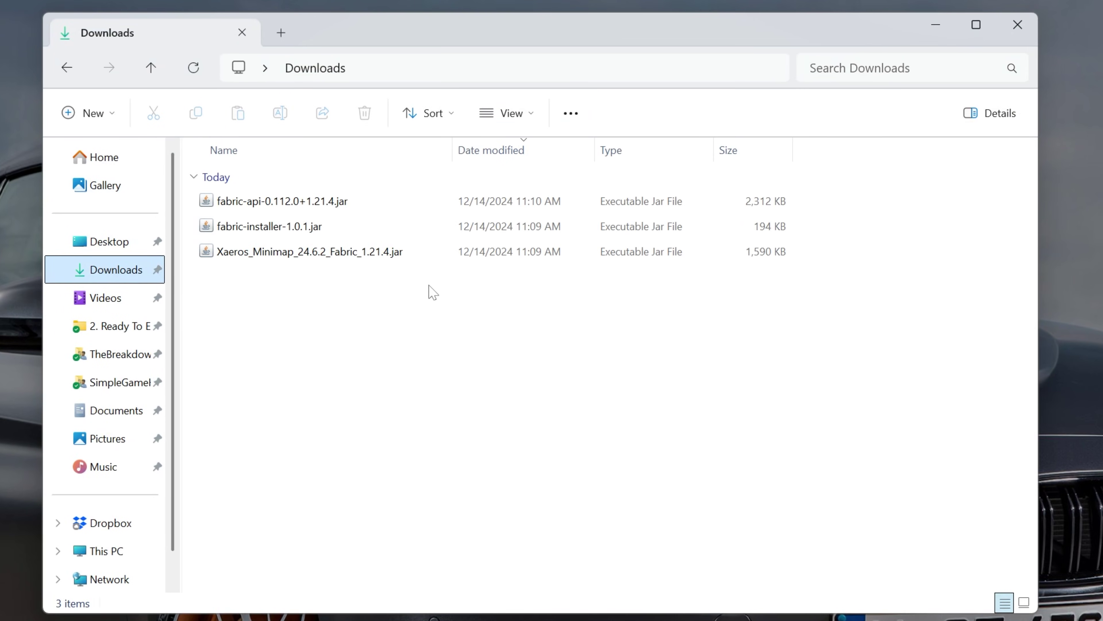
{"action": "left_click_drag", "start_coordinate": [420, 284], "coordinate": [289, 197]}
{"action": "left_click_drag", "start_coordinate": [300, 201], "coordinate": [244, 0]}
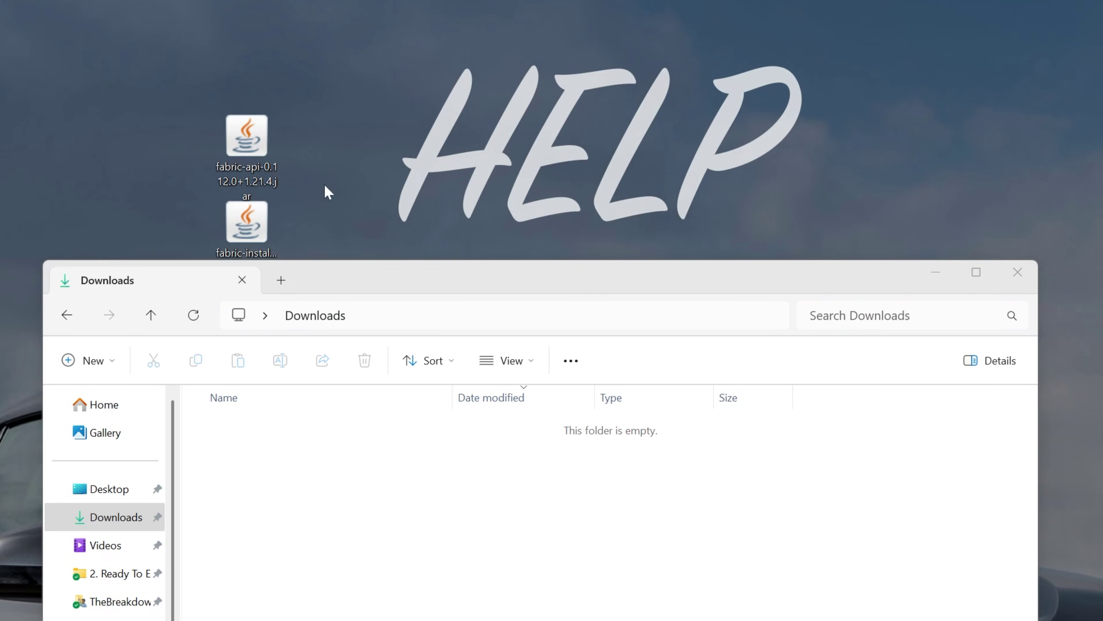
{"action": "left_click_drag", "start_coordinate": [246, 221], "coordinate": [181, 135]}
{"action": "left_click_drag", "start_coordinate": [246, 135], "coordinate": [378, 50]}
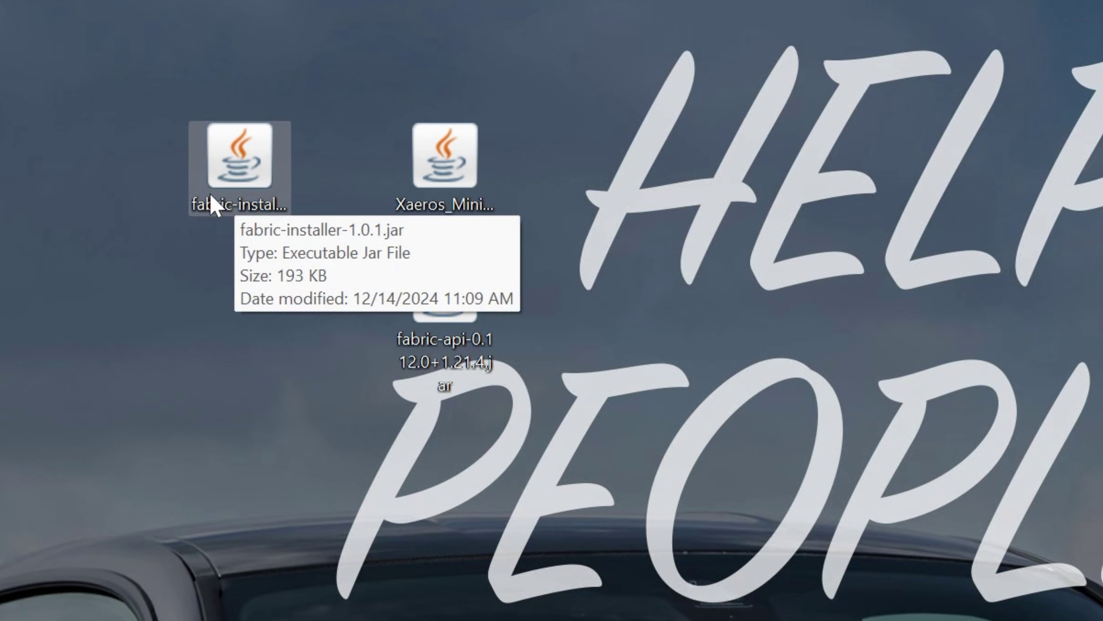
{"action": "right_click", "coordinate": [229, 194]}
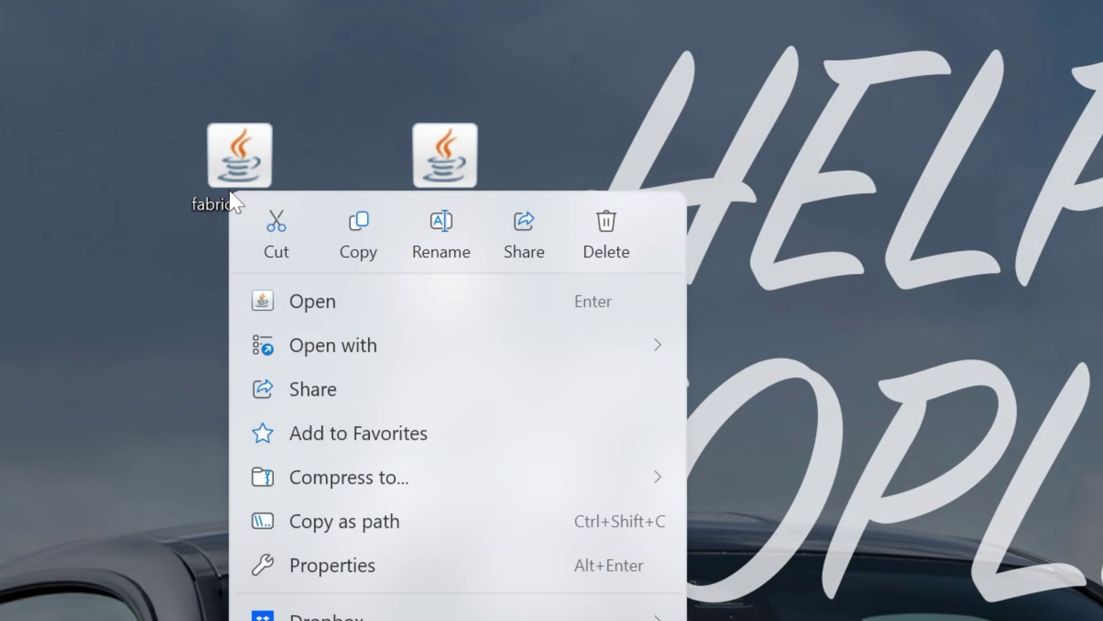
{"action": "mouse_move", "coordinate": [411, 348]}
{"action": "left_click", "coordinate": [699, 350]}
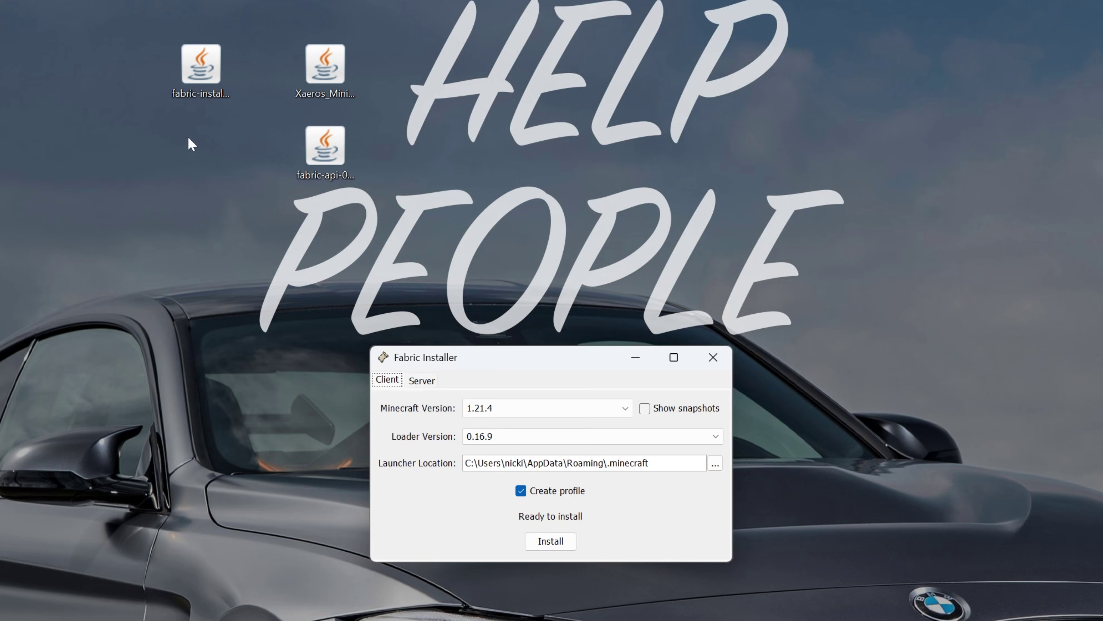
{"action": "right_click", "coordinate": [186, 95]}
{"action": "mouse_move", "coordinate": [286, 182]}
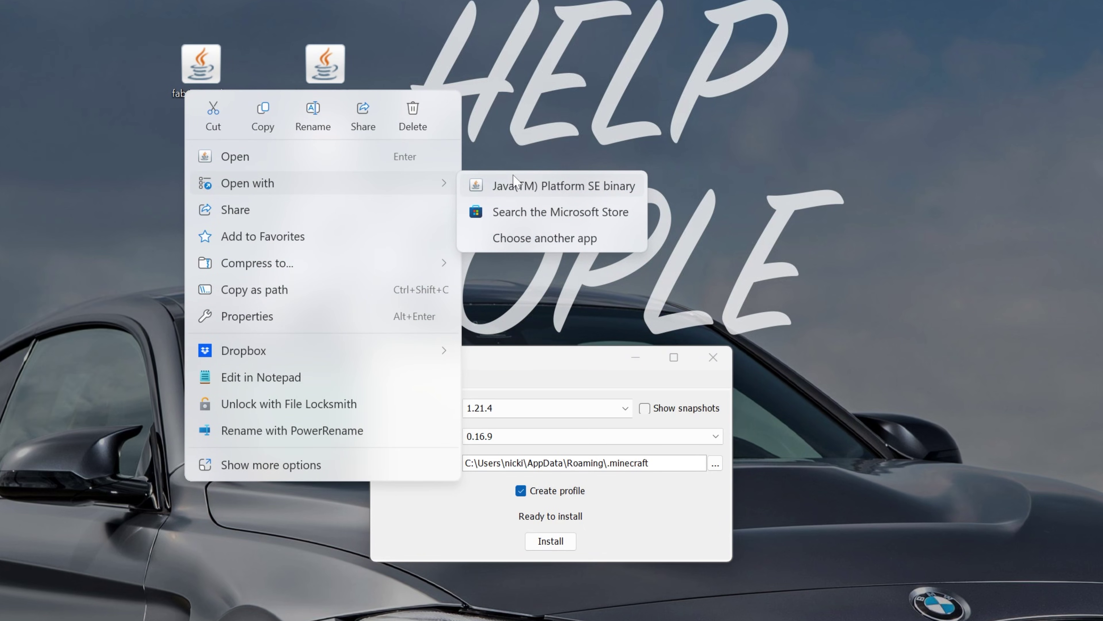
{"action": "left_click", "coordinate": [529, 137]}
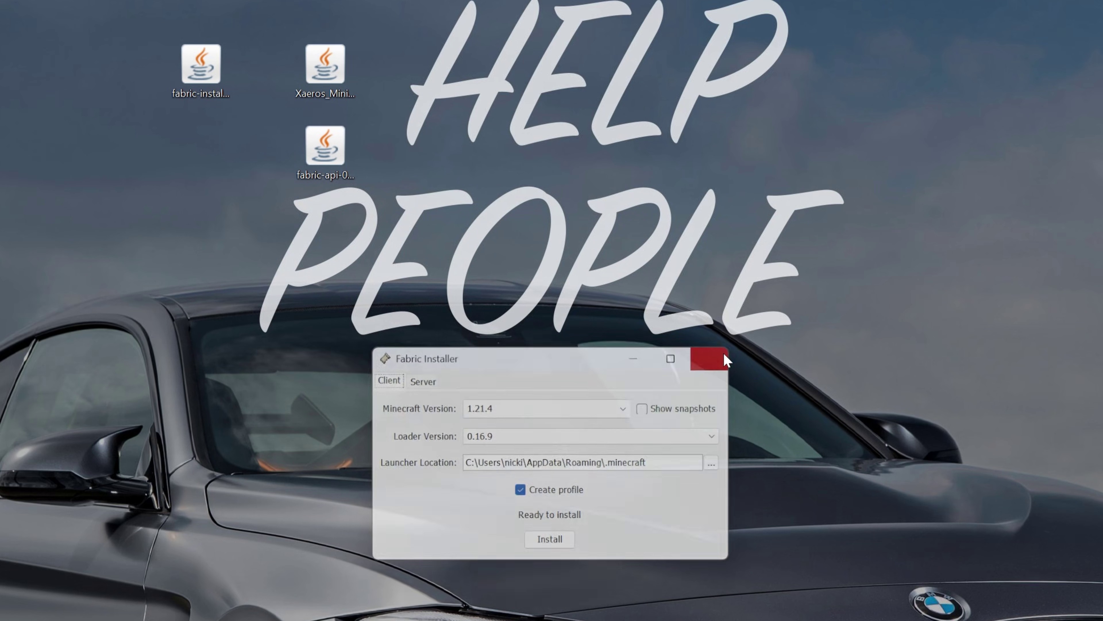
{"action": "left_click", "coordinate": [706, 359]}
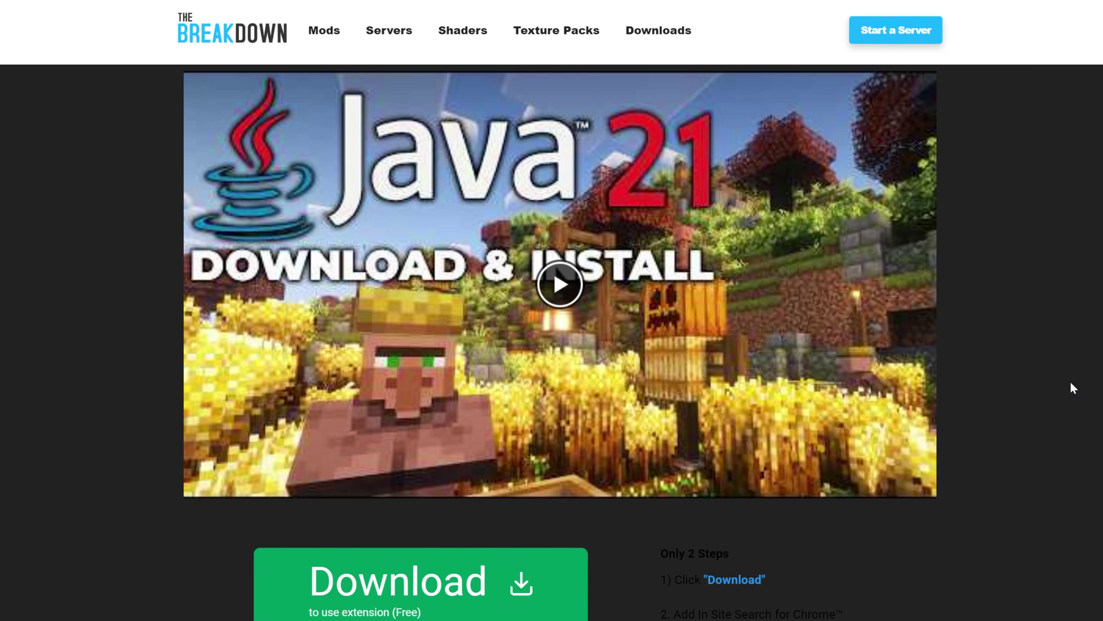
{"action": "scroll", "coordinate": [1071, 382], "scroll_direction": "down", "scroll_amount": 15}
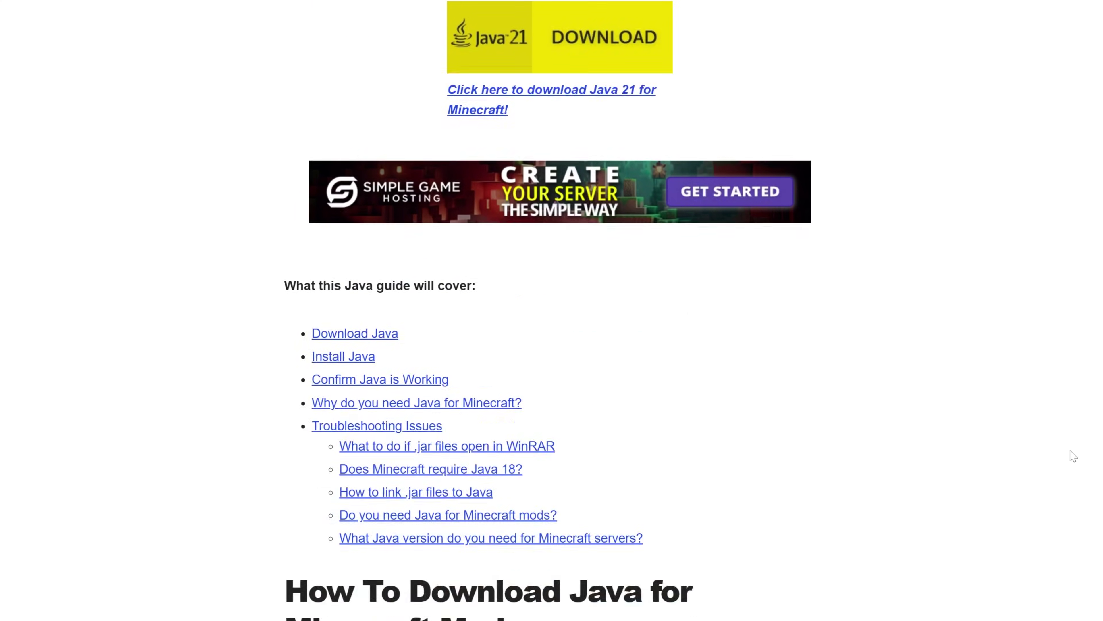
{"action": "scroll", "coordinate": [1073, 455], "scroll_direction": "up", "scroll_amount": 15}
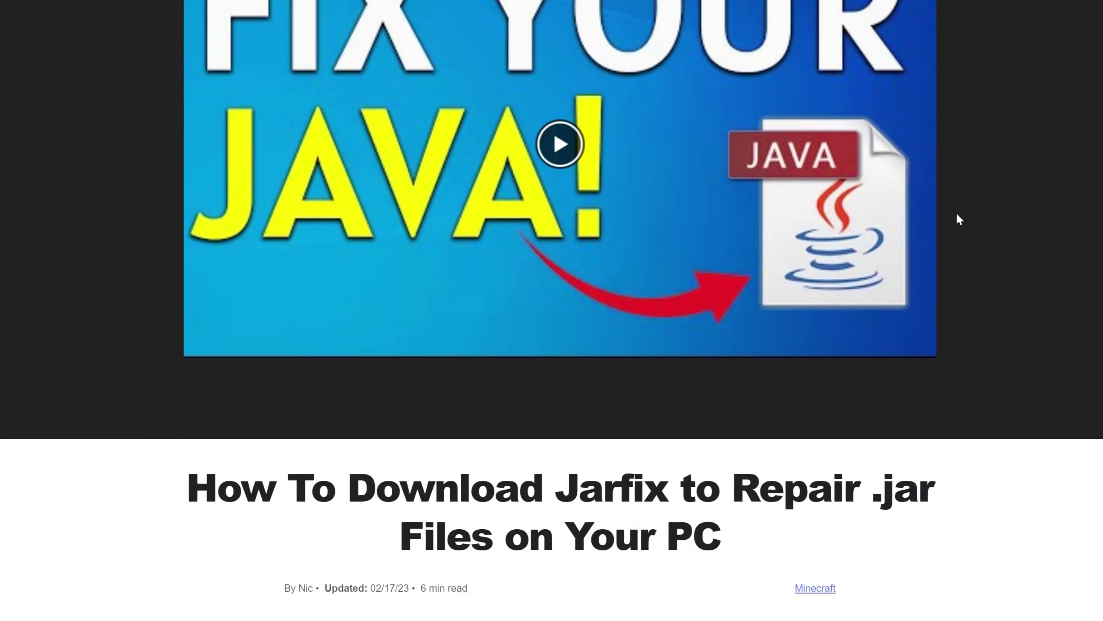
{"action": "scroll", "coordinate": [1038, 226], "scroll_direction": "down", "scroll_amount": 5}
{"action": "scroll", "coordinate": [1040, 229], "scroll_direction": "up", "scroll_amount": 8}
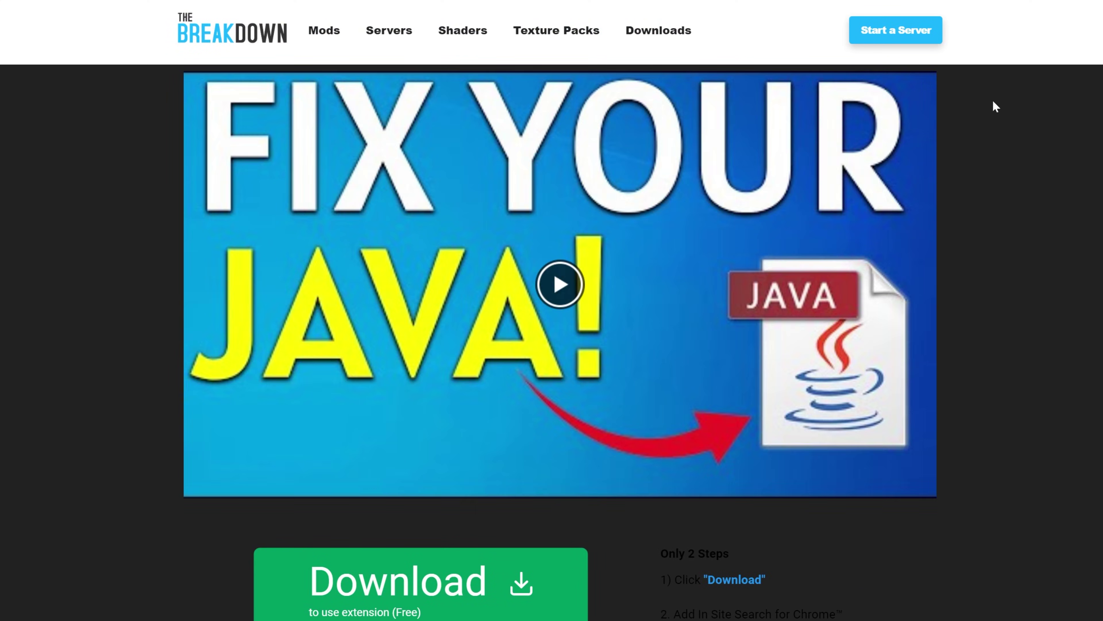
{"action": "scroll", "coordinate": [1078, 310], "scroll_direction": "down", "scroll_amount": 10}
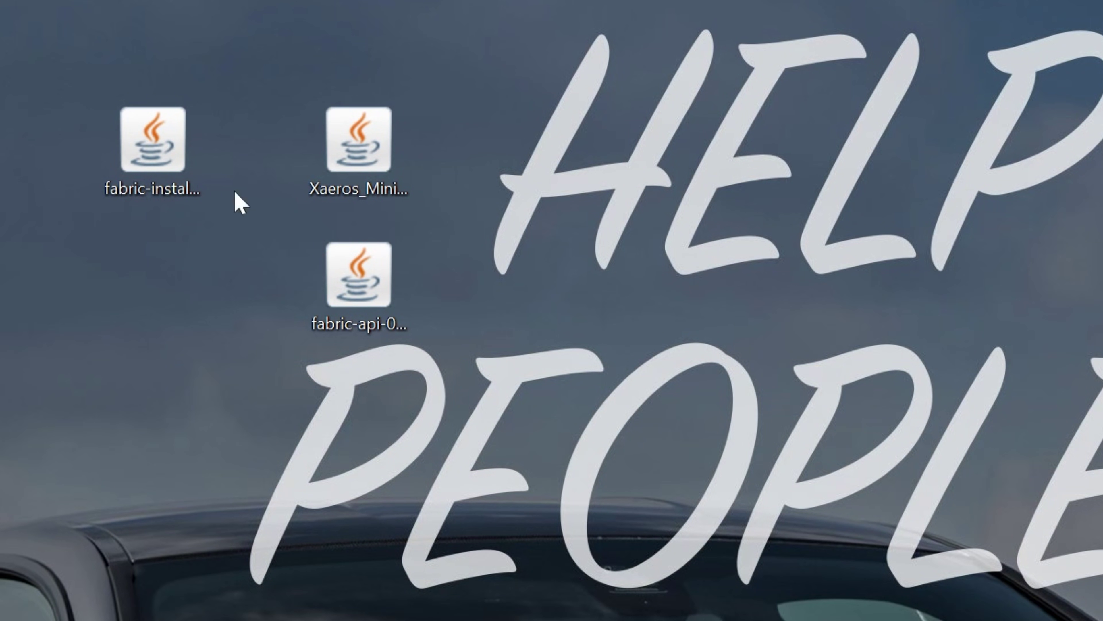
- Run the Fabric installer with Java and install Fabric Loader 0.16.9 for Minecraft 1.21.4
{"action": "right_click", "coordinate": [159, 170]}
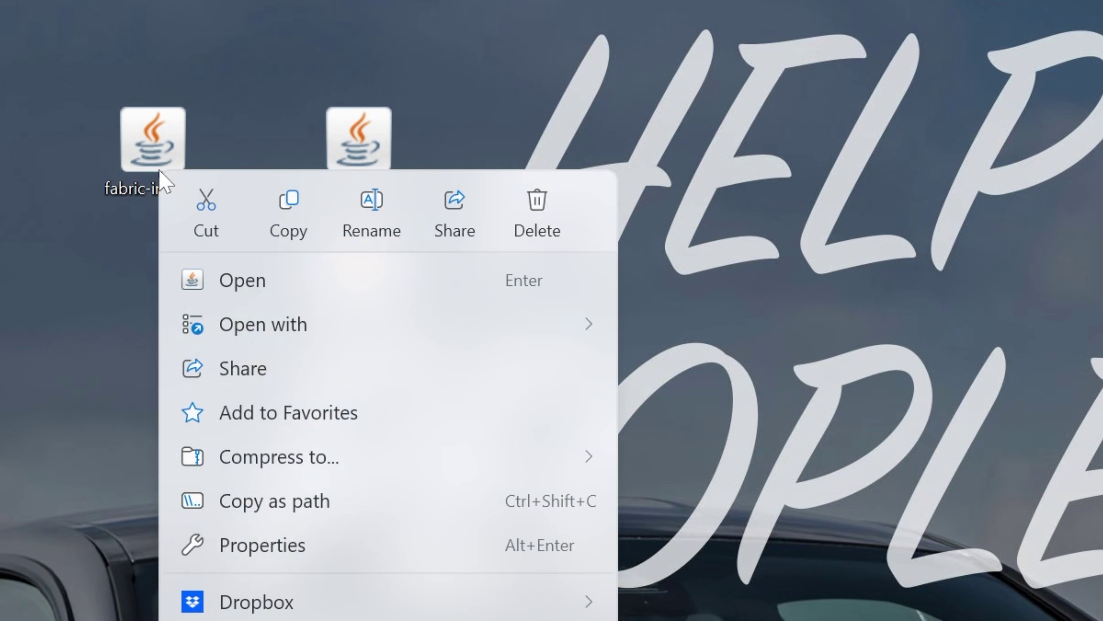
{"action": "mouse_move", "coordinate": [213, 314]}
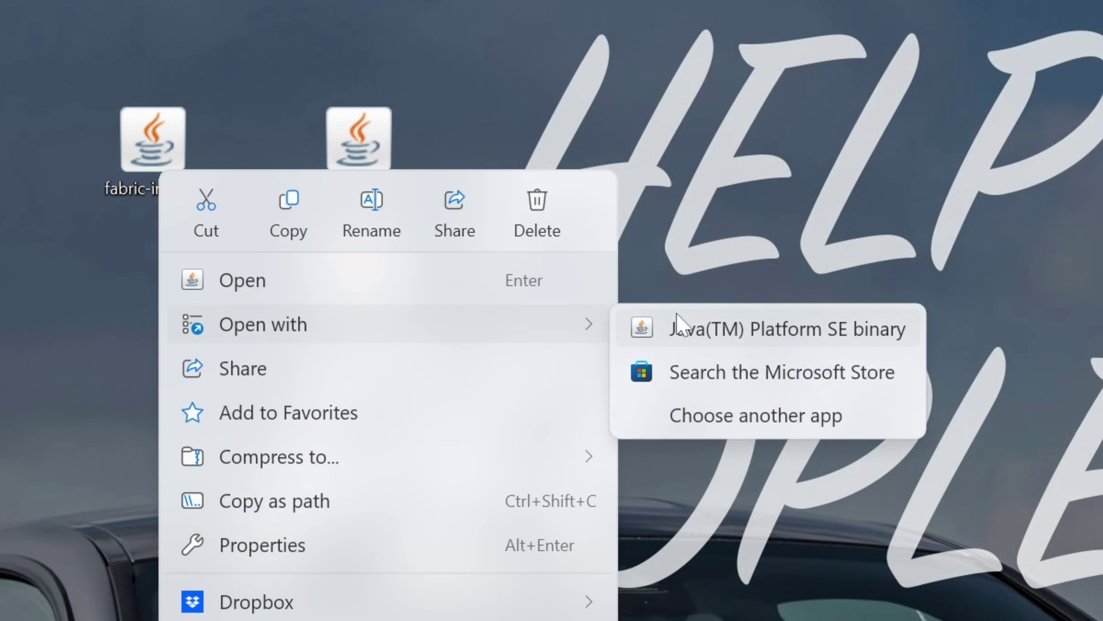
{"action": "left_click", "coordinate": [733, 330]}
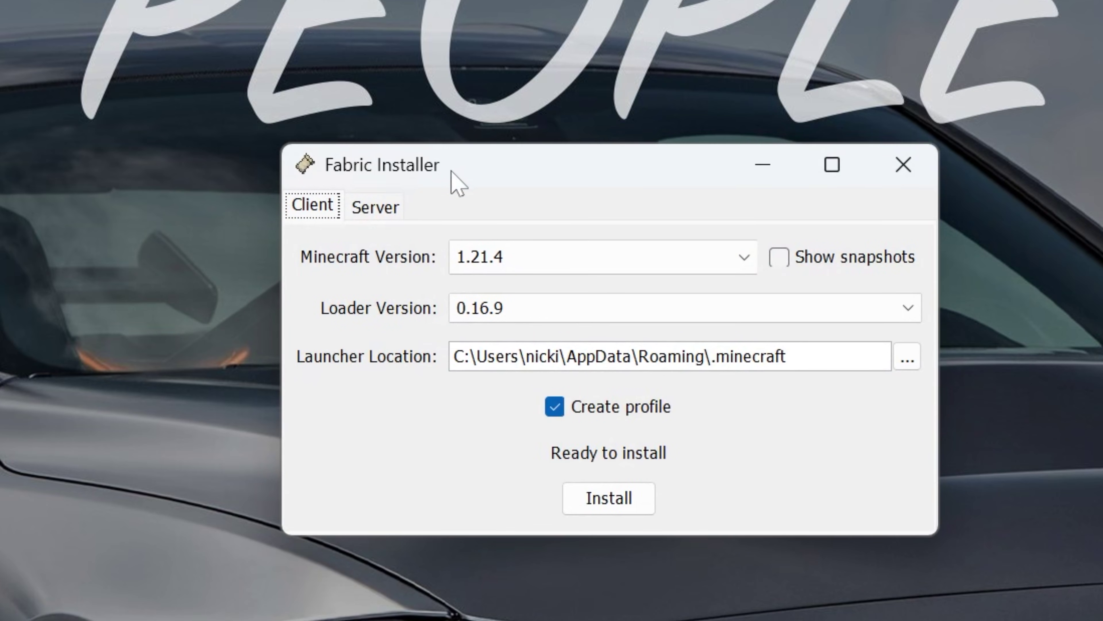
{"action": "left_click", "coordinate": [487, 243]}
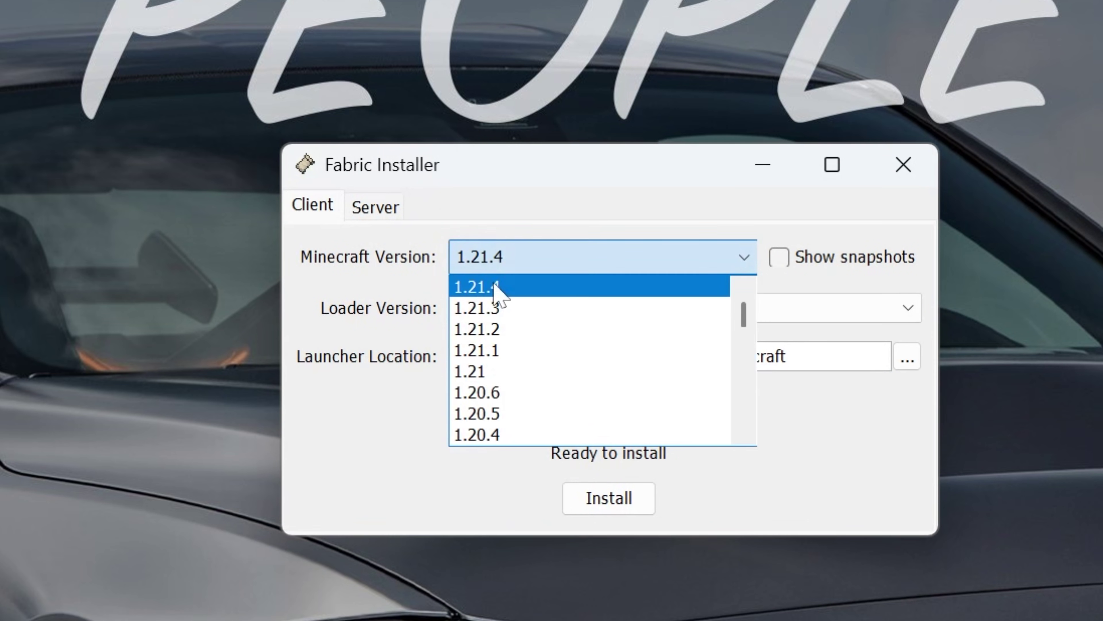
{"action": "left_click", "coordinate": [500, 284]}
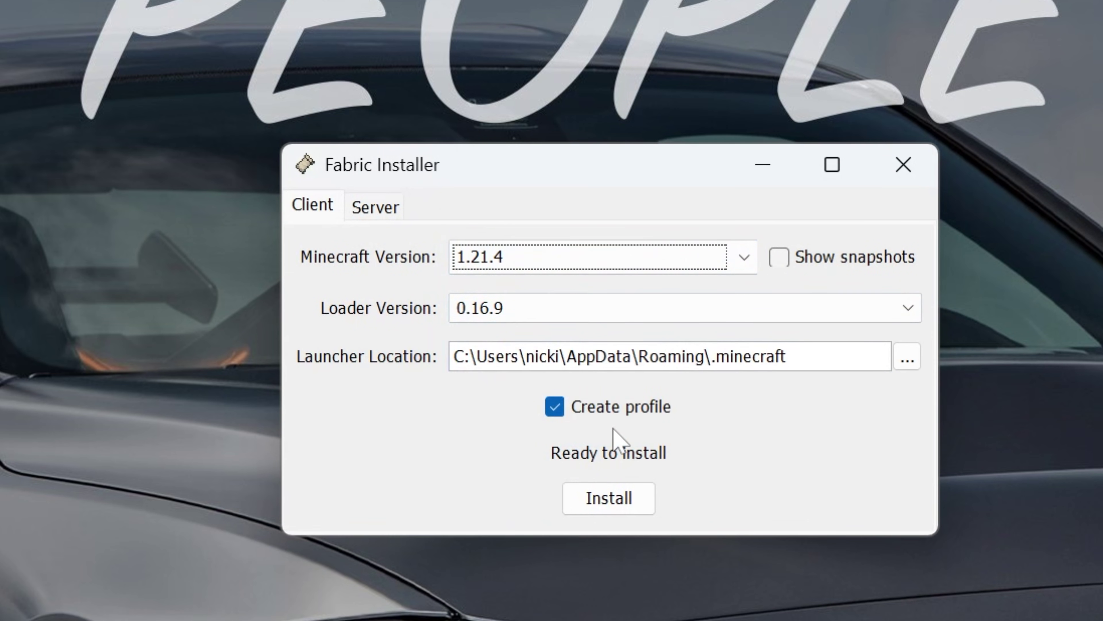
{"action": "left_click", "coordinate": [616, 498]}
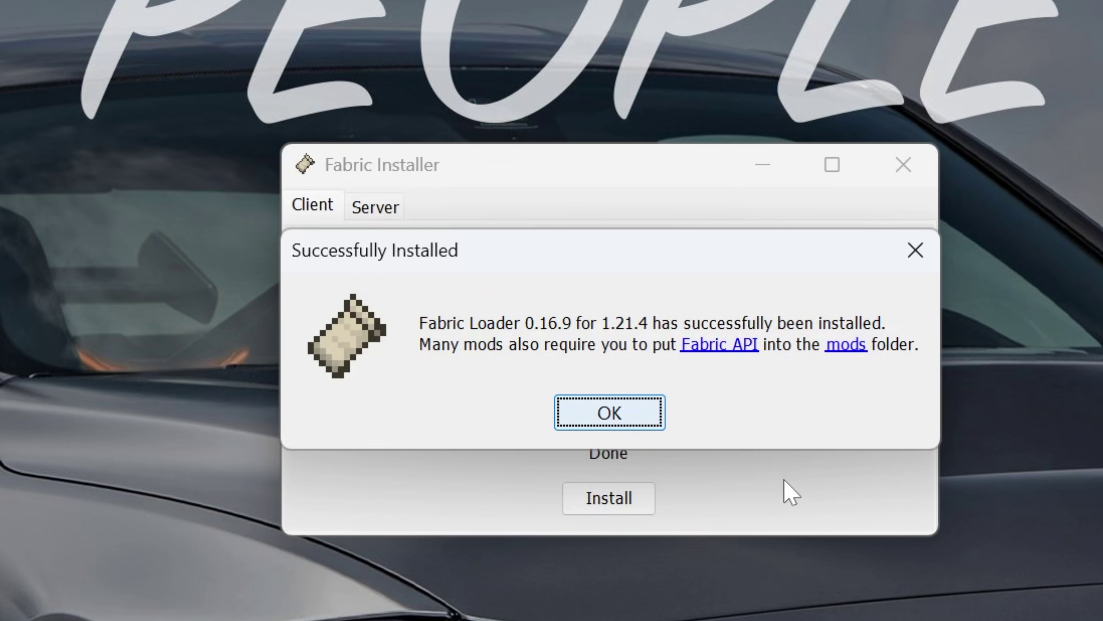
{"action": "left_click", "coordinate": [592, 417]}
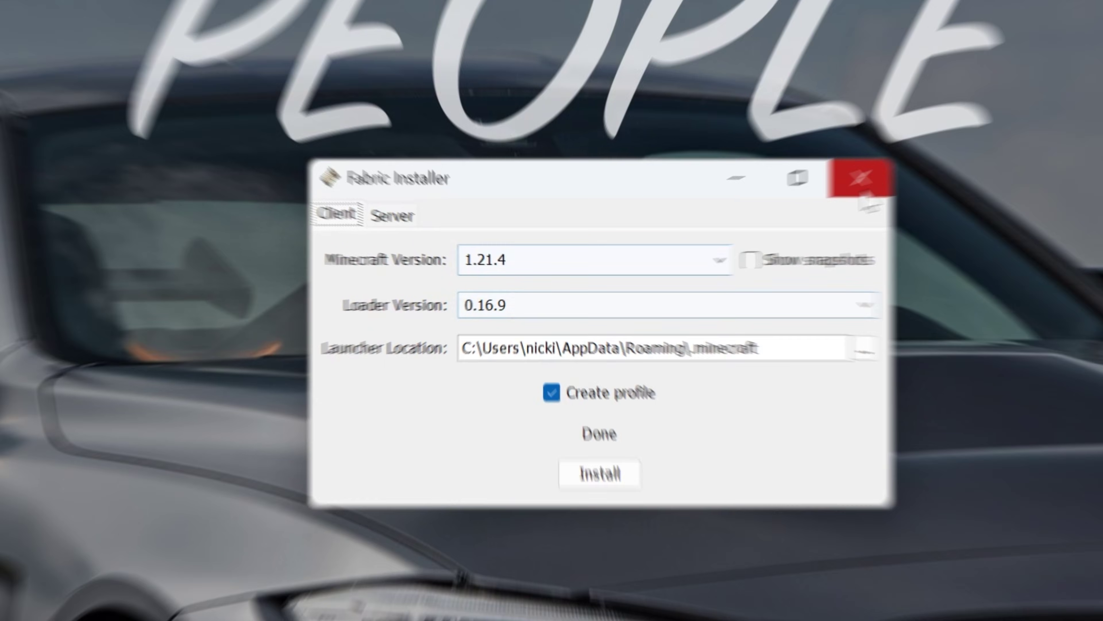
- Close the installer, delete its jar, and select the two remaining desktop jars
{"action": "left_click", "coordinate": [903, 164]}
{"action": "left_click", "coordinate": [370, 99]}
{"action": "key", "text": "Delete"}
{"action": "left_click_drag", "start_coordinate": [433, 140], "coordinate": [402, 97]}
{"action": "left_click_drag", "start_coordinate": [468, 144], "coordinate": [444, 116]}
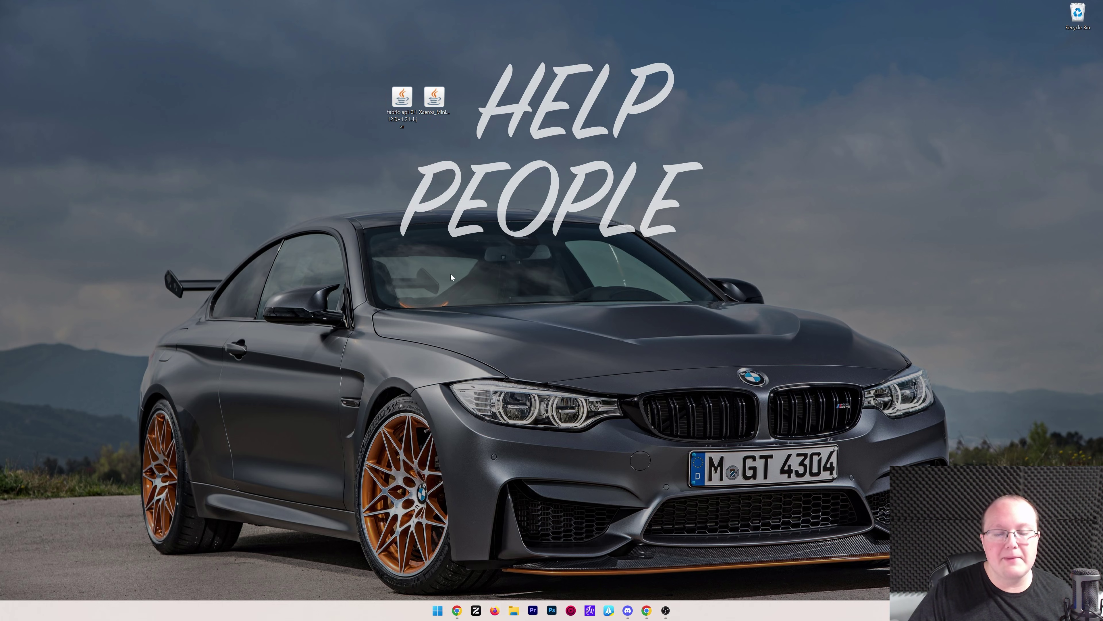
- Launch Minecraft Launcher from Start and show its Java Edition installations list
{"action": "left_click", "coordinate": [437, 610]}
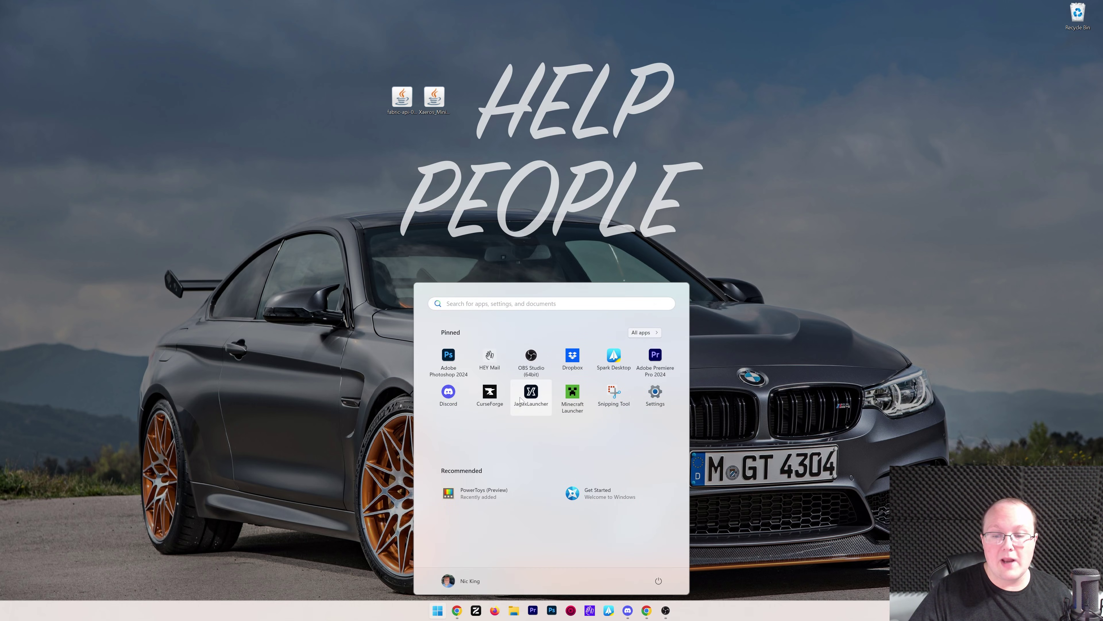
{"action": "left_click", "coordinate": [530, 393]}
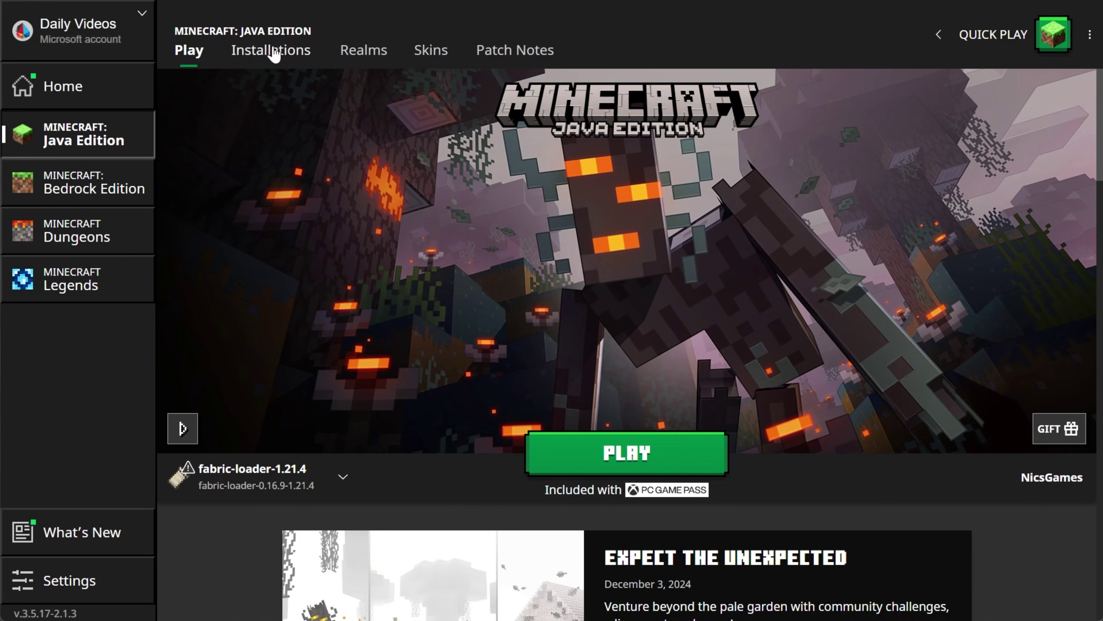
{"action": "left_click", "coordinate": [274, 50]}
- Re-enable the Modded filter so fabric-loader-1.21.4 is listed, then begin a new installation
{"action": "left_click", "coordinate": [939, 109]}
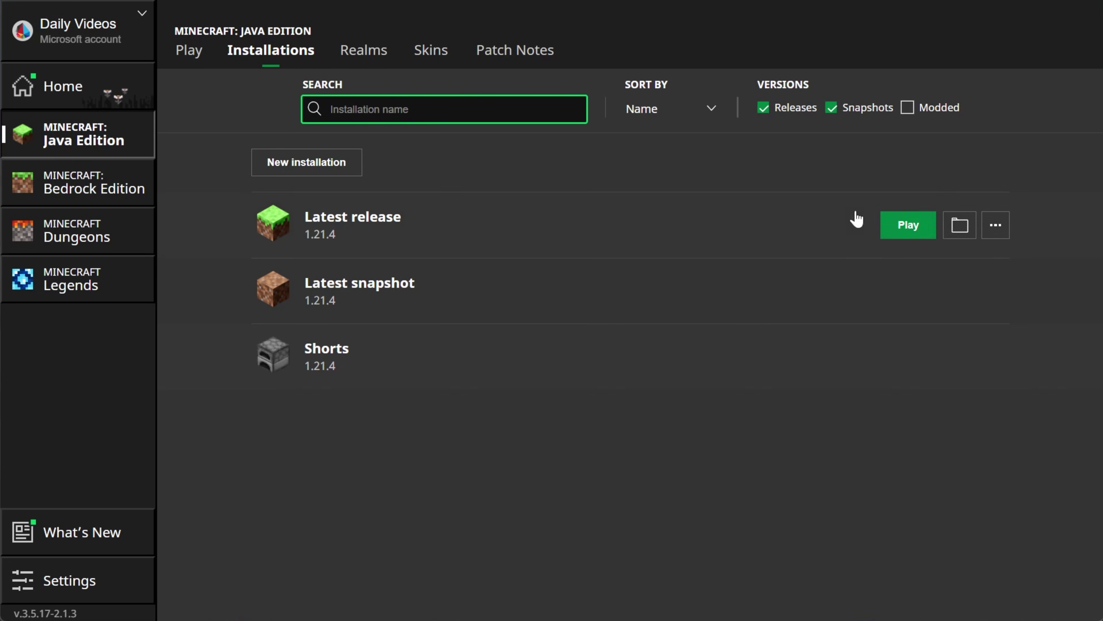
{"action": "left_click", "coordinate": [940, 110]}
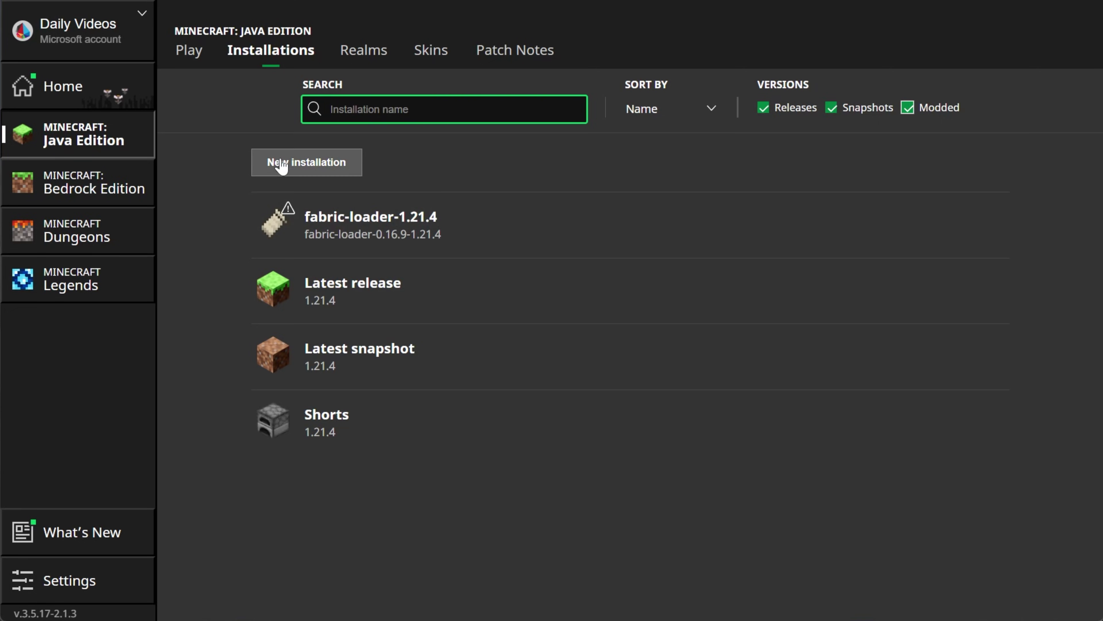
{"action": "left_click", "coordinate": [279, 165]}
{"action": "left_click", "coordinate": [431, 167]}
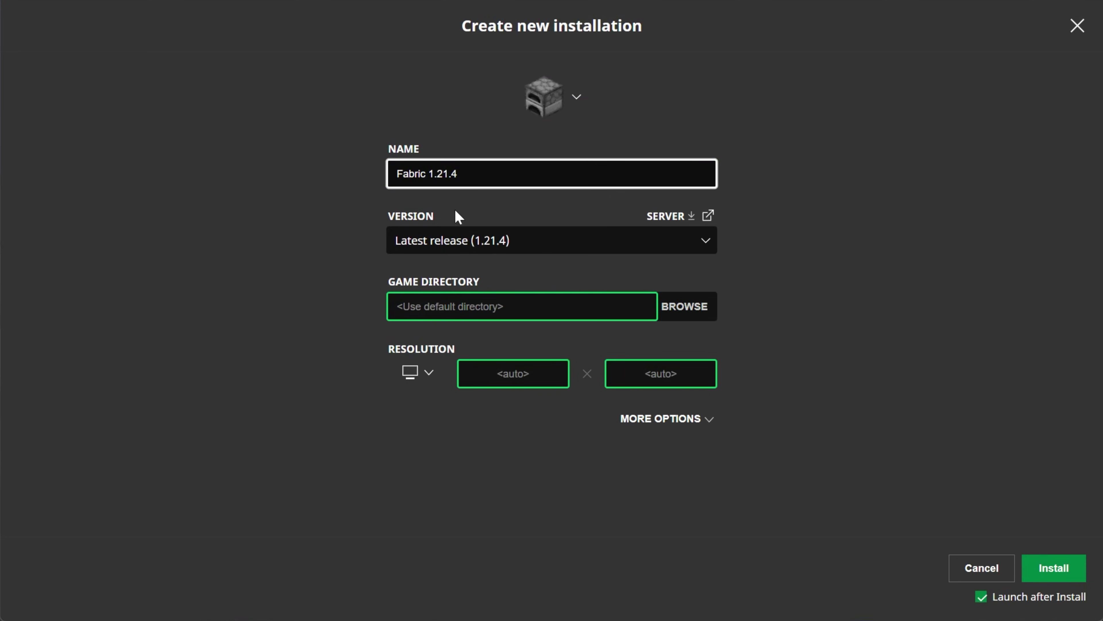
- Install 'Fabric 1.21.4' on fabric-loader-0.16.9-1.21.4 at 2560×1440, with launch-after-install turned off
{"action": "left_click", "coordinate": [457, 239]}
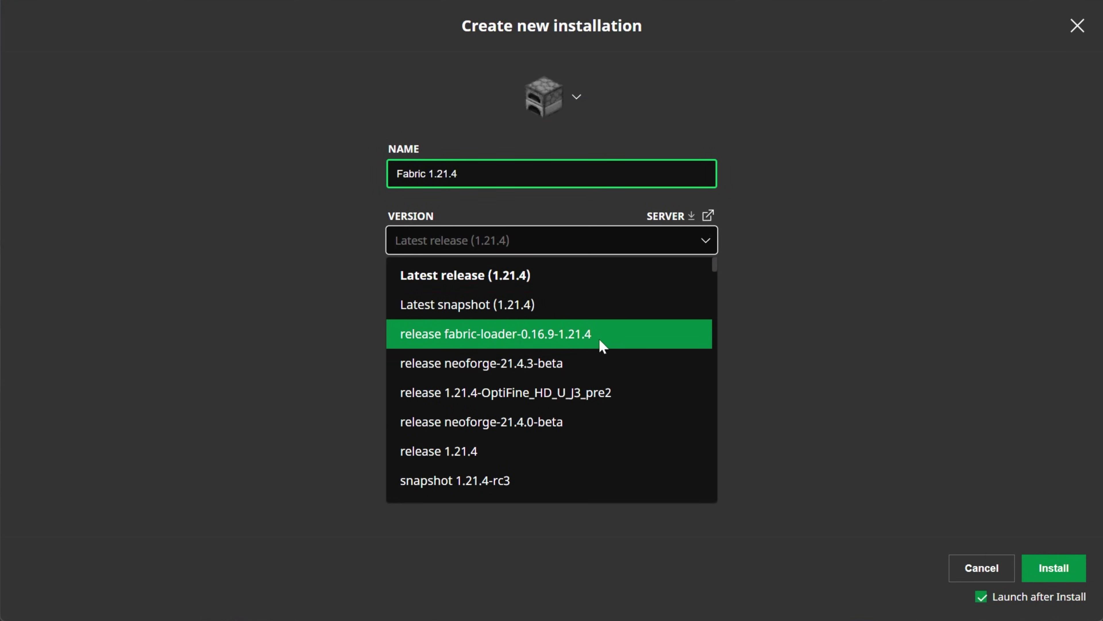
{"action": "left_click", "coordinate": [514, 337]}
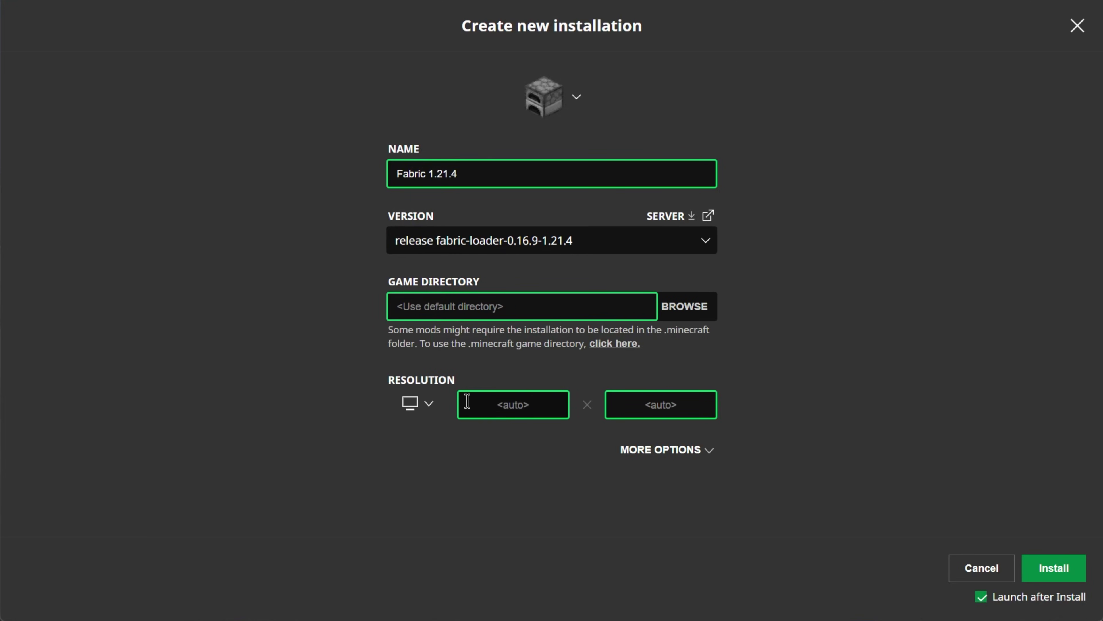
{"action": "left_click", "coordinate": [418, 403]}
{"action": "left_click", "coordinate": [424, 366]}
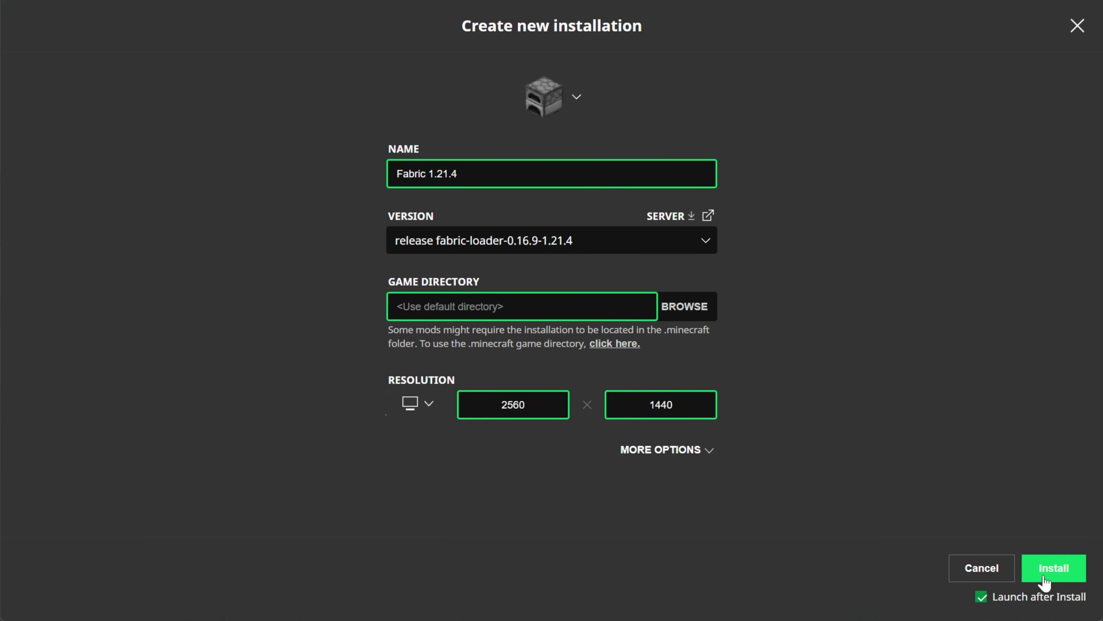
{"action": "left_click", "coordinate": [1031, 592]}
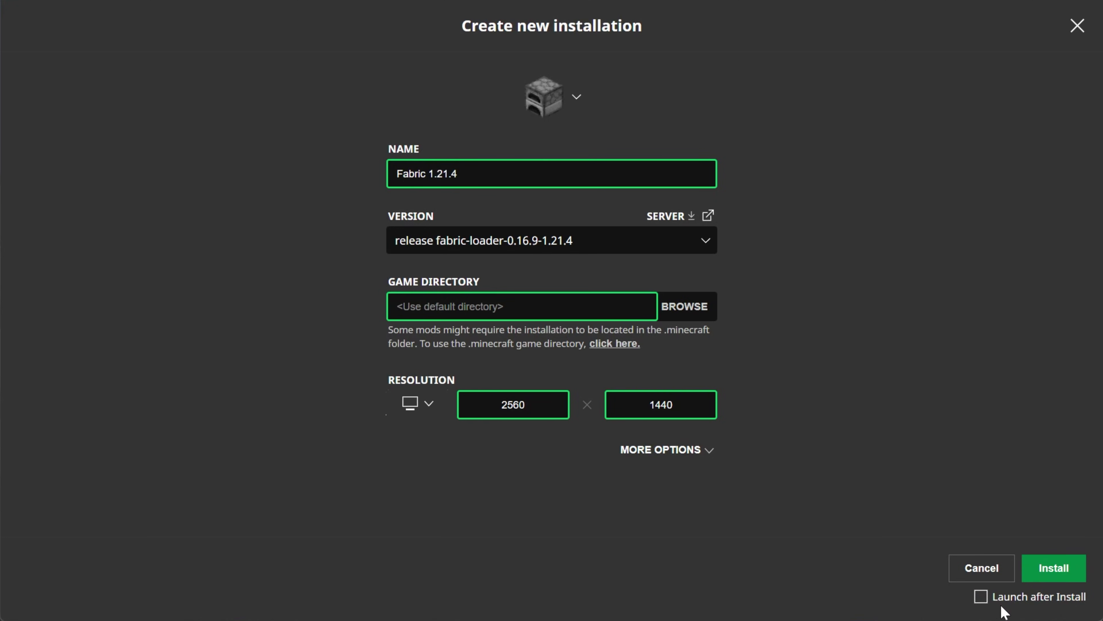
{"action": "left_click", "coordinate": [1051, 569]}
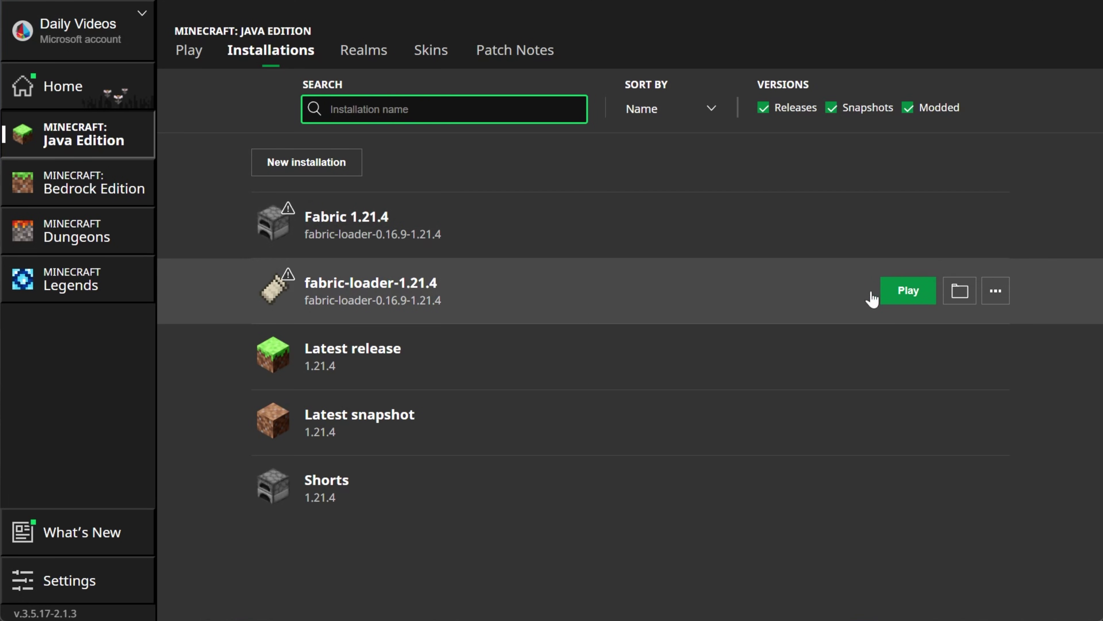
- Open the Fabric installation's .minecraft folder and delete the old mods folder
{"action": "left_click", "coordinate": [961, 291]}
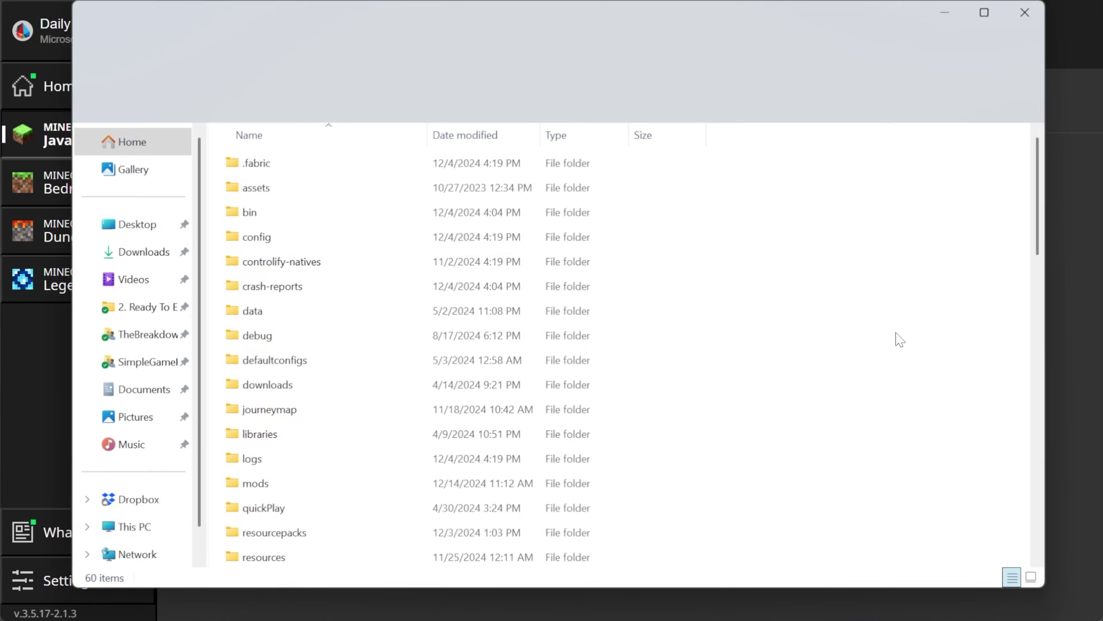
{"action": "scroll", "coordinate": [325, 394], "scroll_direction": "down", "scroll_amount": 2}
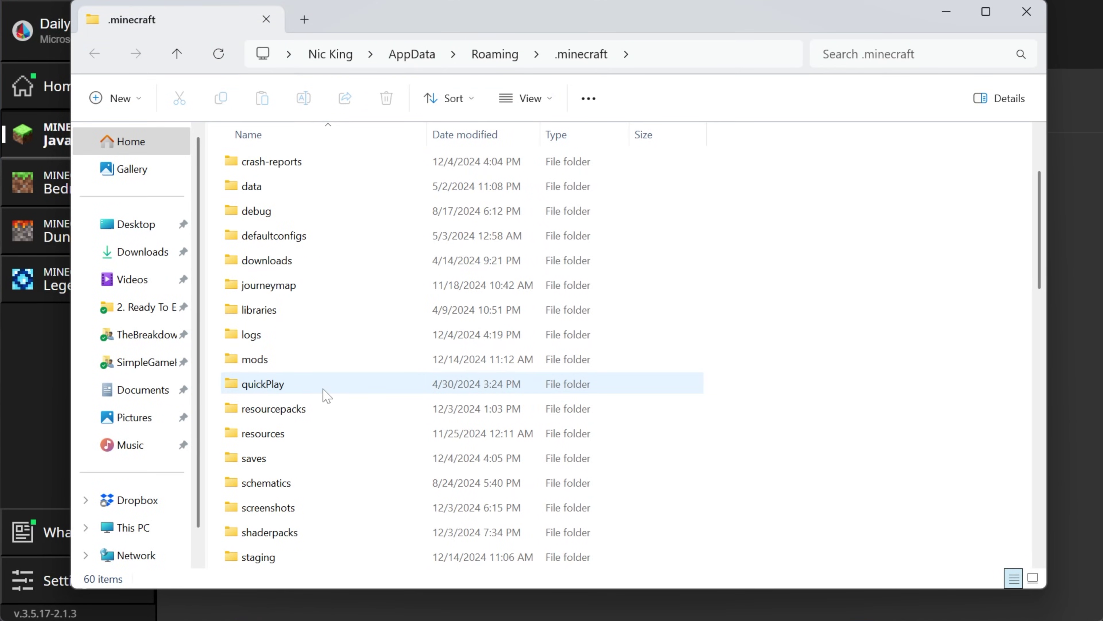
{"action": "left_click", "coordinate": [303, 360]}
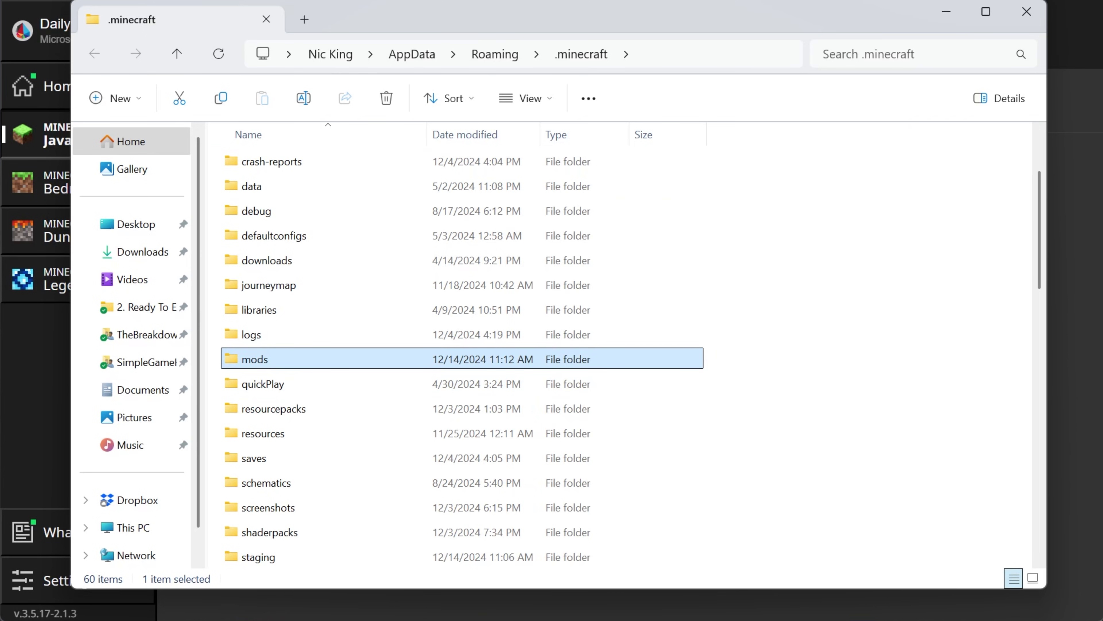
{"action": "key", "text": "Delete"}
- Create a new mods folder and move fabric-api-0.112.0+1.21.4.jar and Xaeros_Minimap_24.6.2_Fabric_1.21.4.jar into it
{"action": "right_click", "coordinate": [216, 159]}
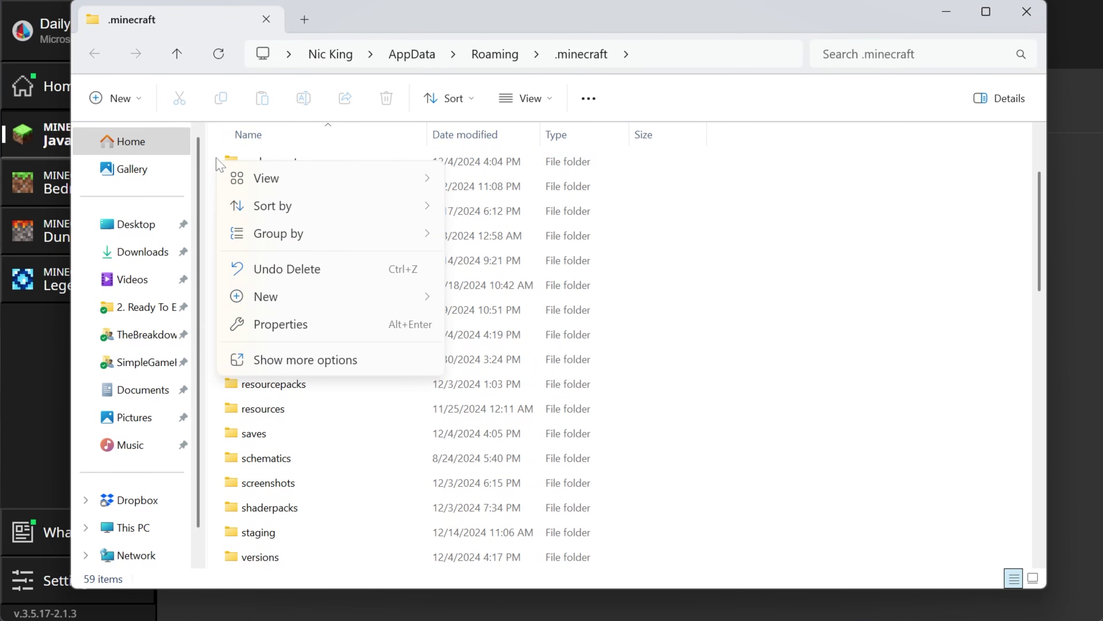
{"action": "mouse_move", "coordinate": [295, 299]}
{"action": "left_click", "coordinate": [474, 299]}
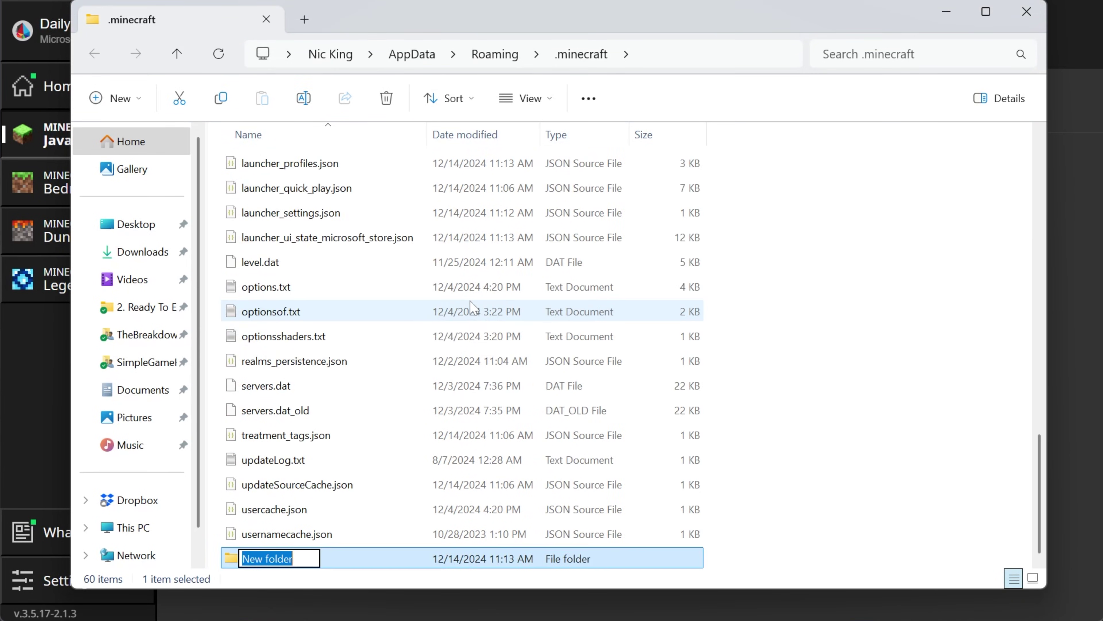
{"action": "type", "text": "mods"}
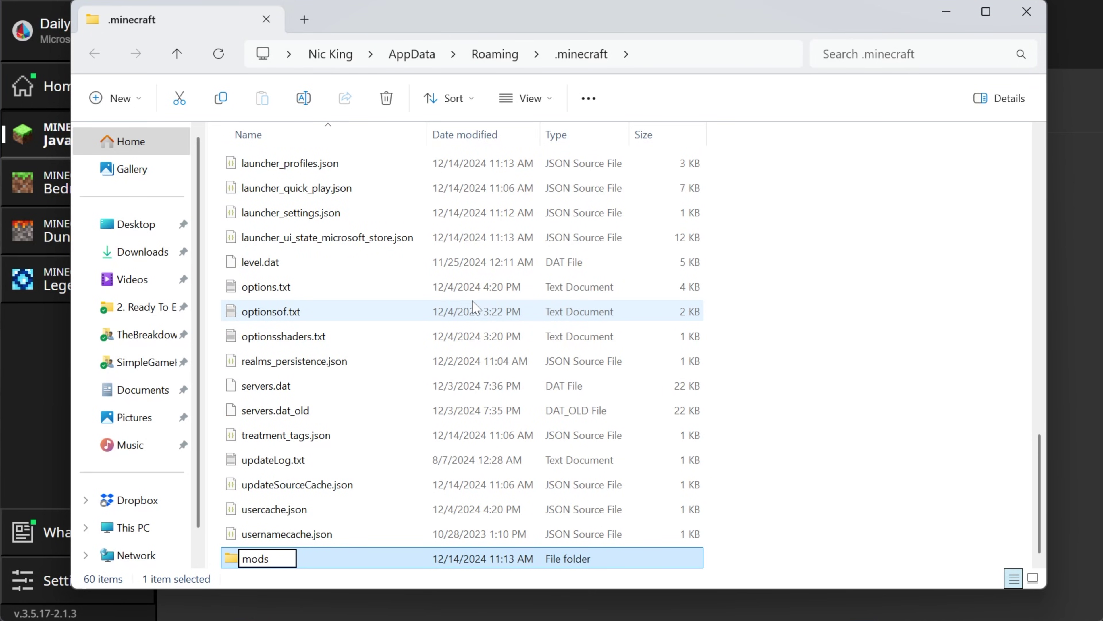
{"action": "key", "text": "Return"}
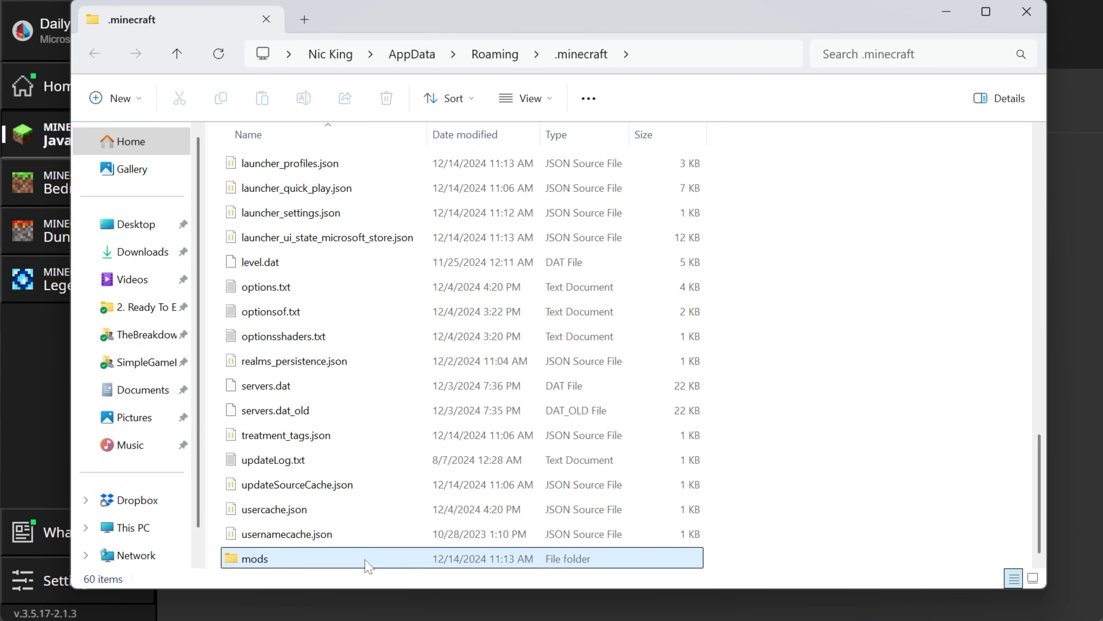
{"action": "double_click", "coordinate": [365, 560]}
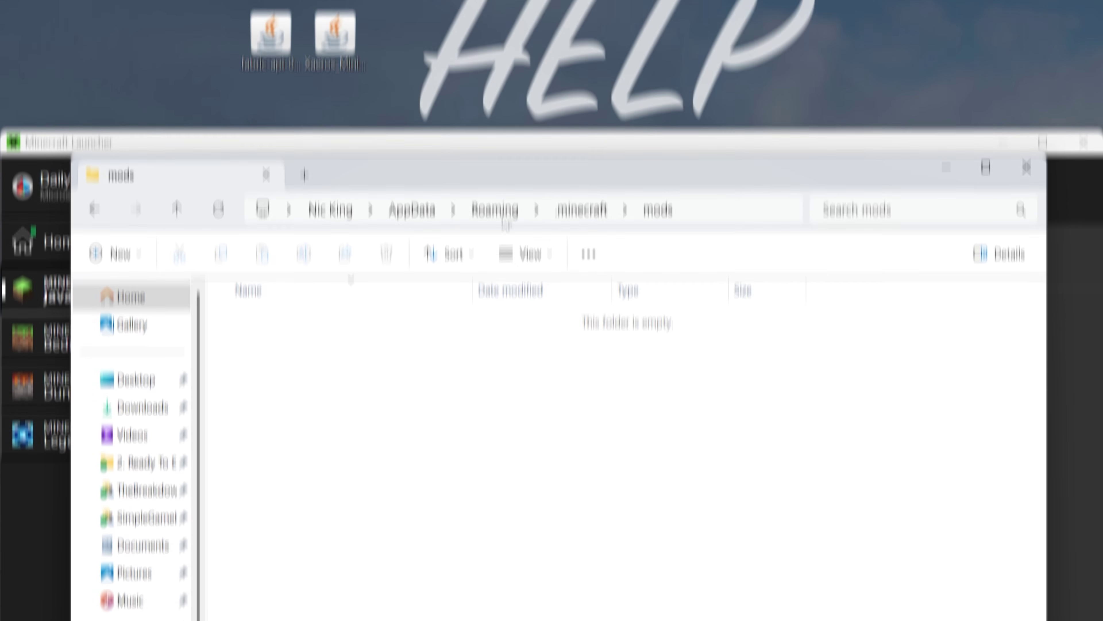
{"action": "left_click_drag", "start_coordinate": [365, 109], "coordinate": [451, 494]}
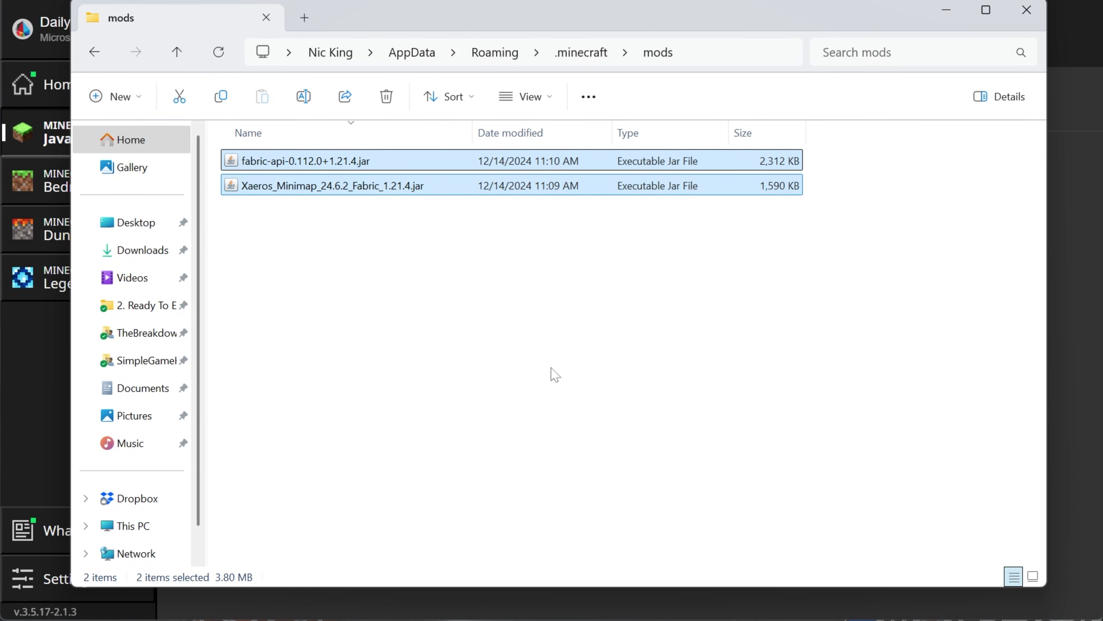
- Close Explorer and play the Fabric 1.21.4 installation, accepting the modified-installation warning
{"action": "left_click", "coordinate": [1026, 10]}
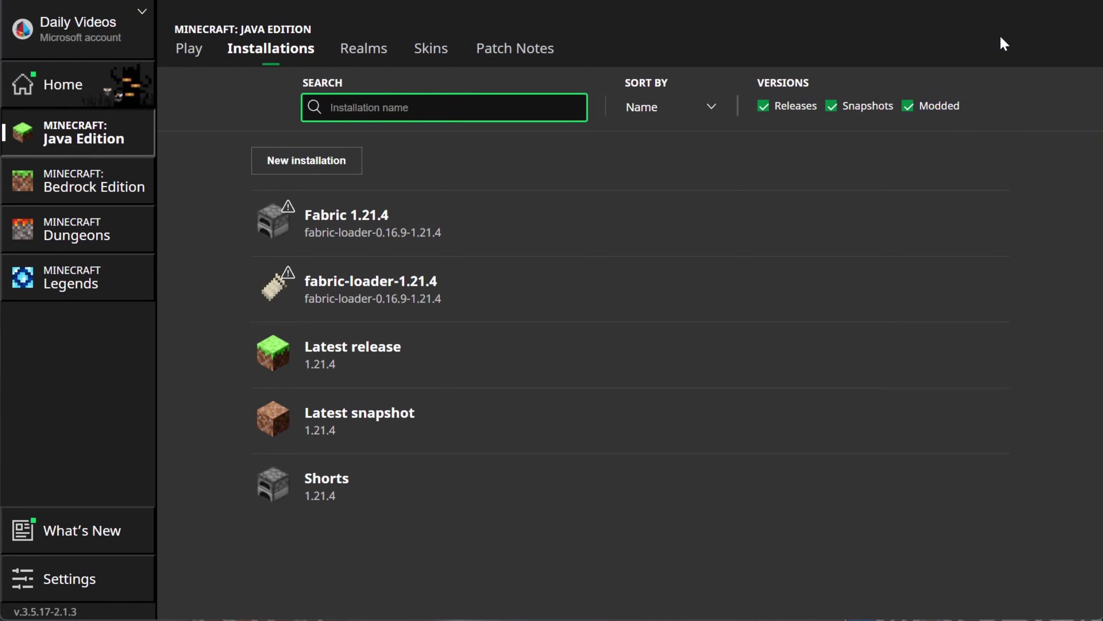
{"action": "mouse_move", "coordinate": [219, 222]}
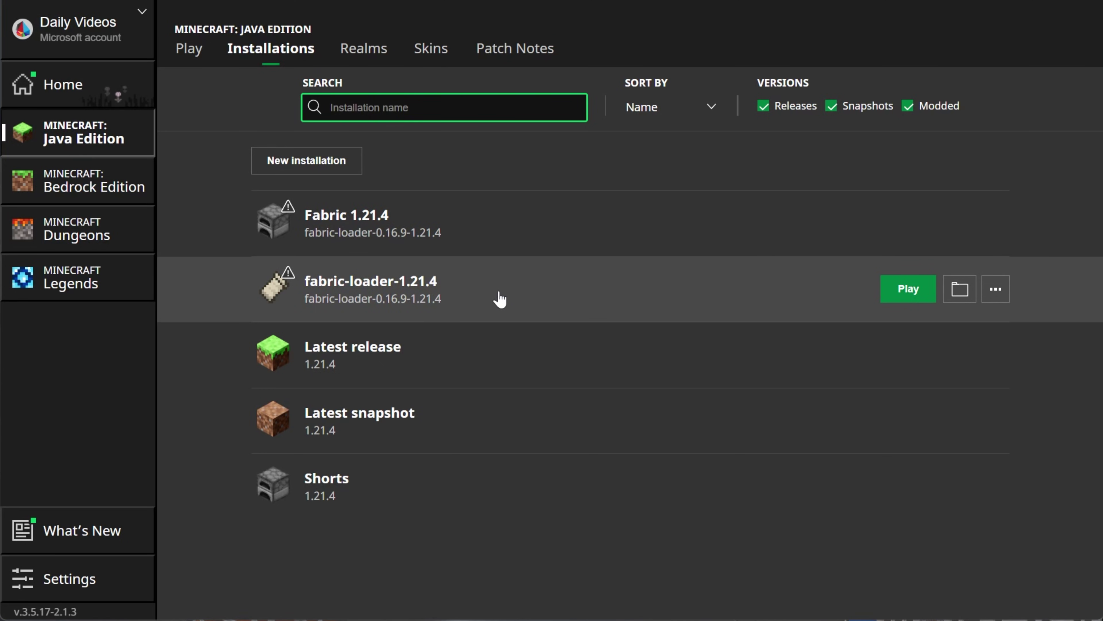
{"action": "left_click", "coordinate": [900, 227]}
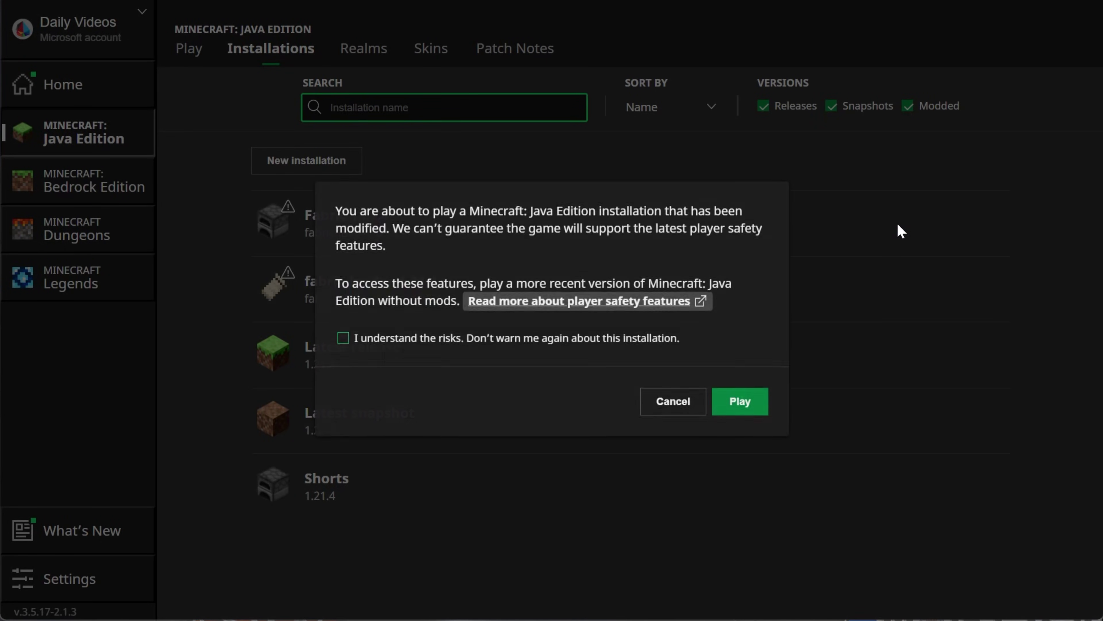
{"action": "left_click", "coordinate": [740, 403]}
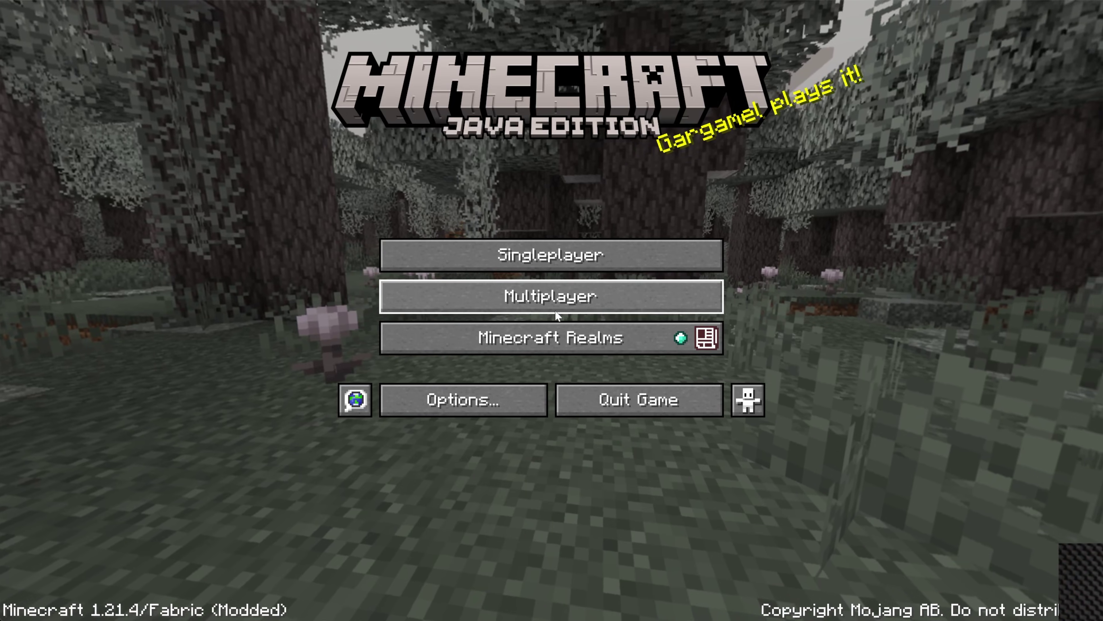
- Join the SimpleGameHosting server from Multiplayer, accepting the third-party online play caution
{"action": "left_click", "coordinate": [555, 309]}
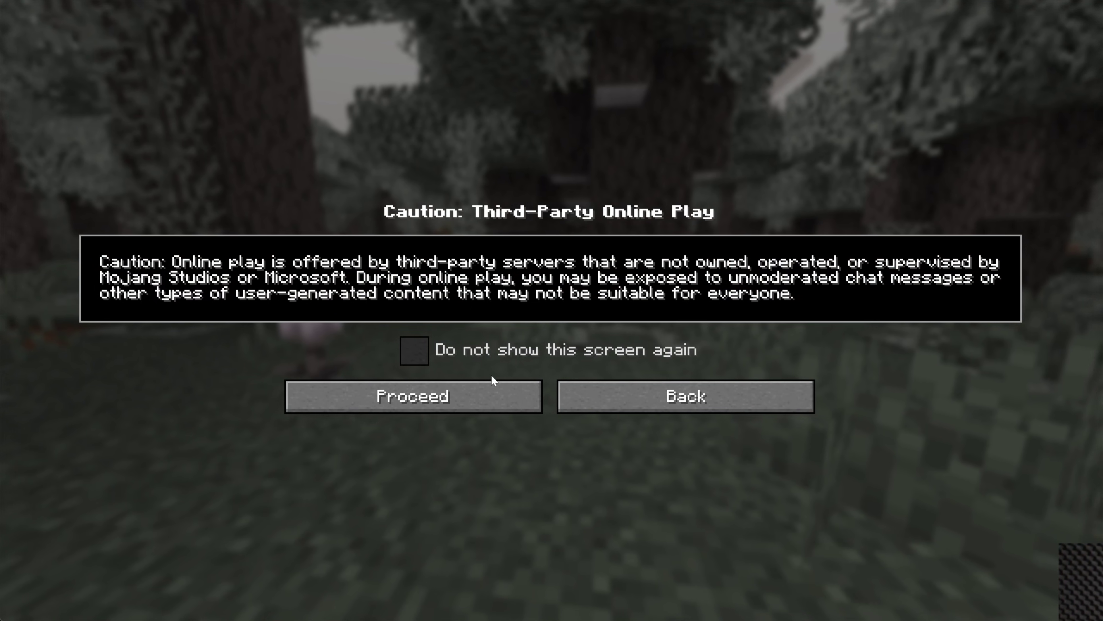
{"action": "left_click", "coordinate": [492, 384]}
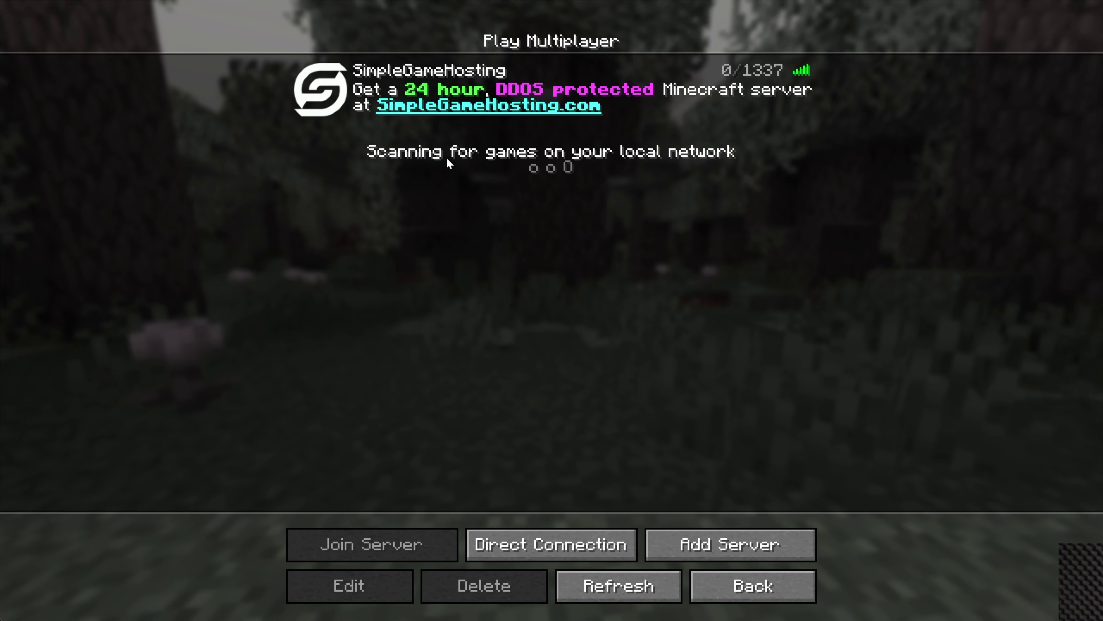
{"action": "left_click", "coordinate": [321, 89]}
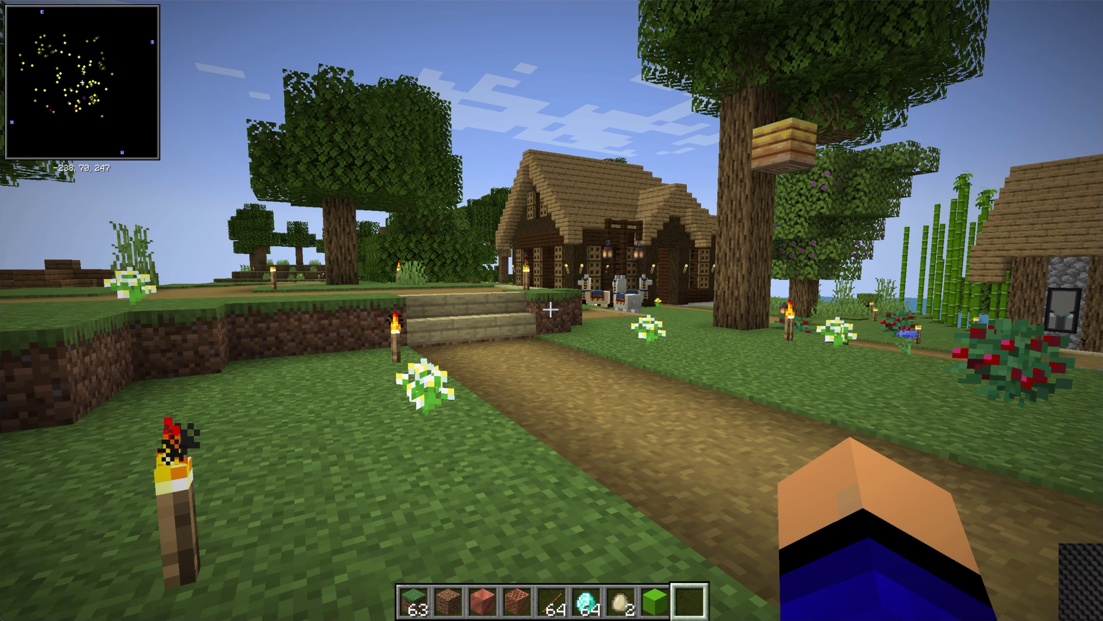
- Walk up the stairs toward the village and toggle the minimap between small and large views
{"action": "key", "text": "w"}
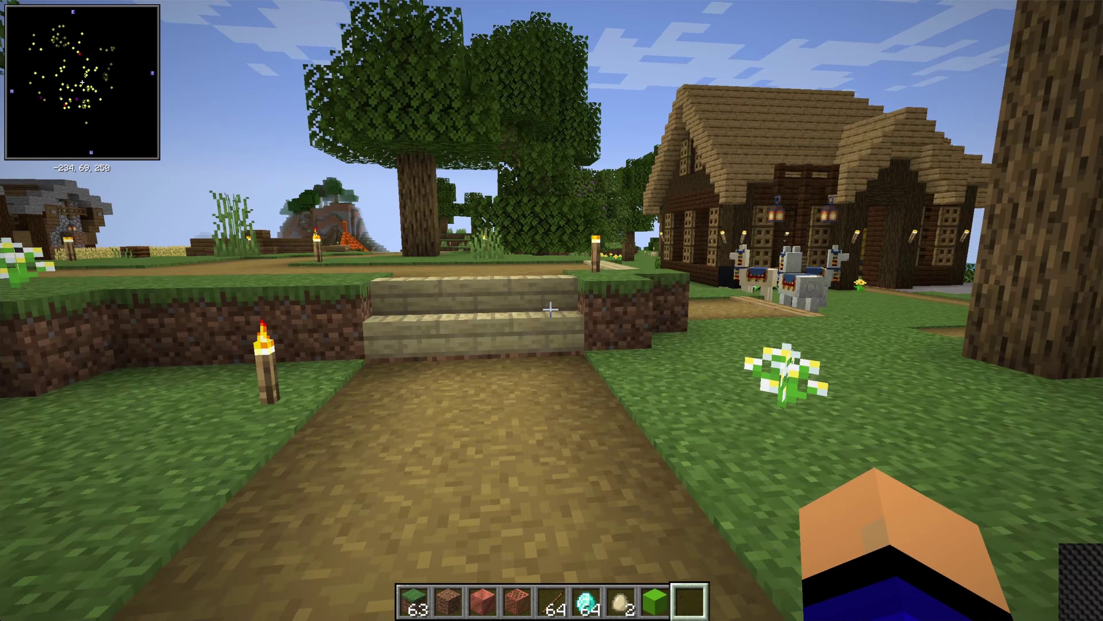
{"action": "key", "text": "w"}
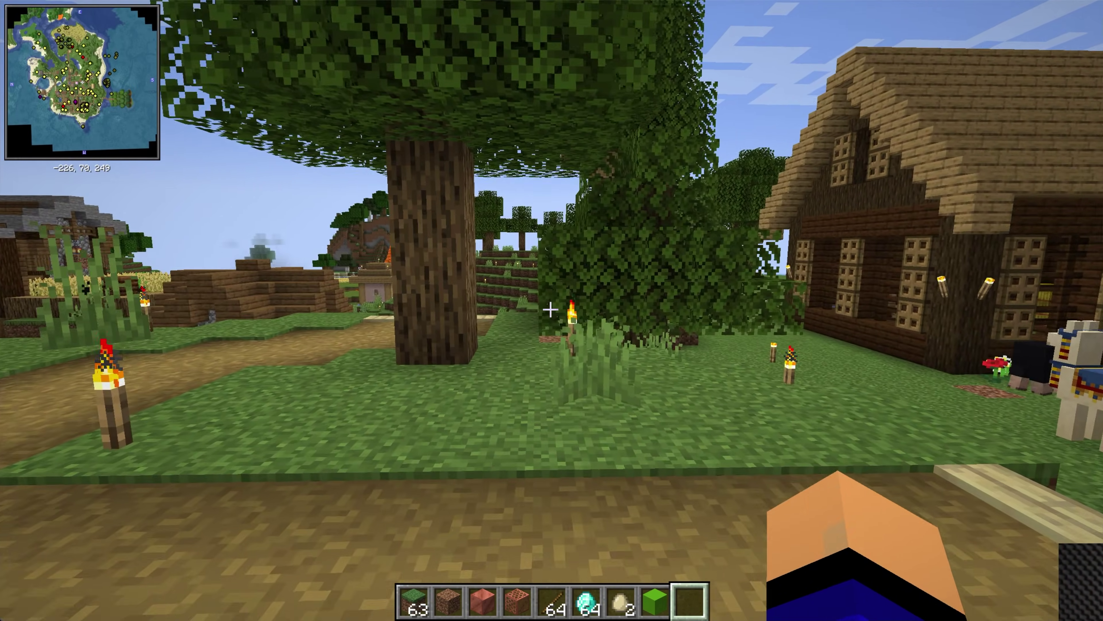
{"action": "key", "text": "w"}
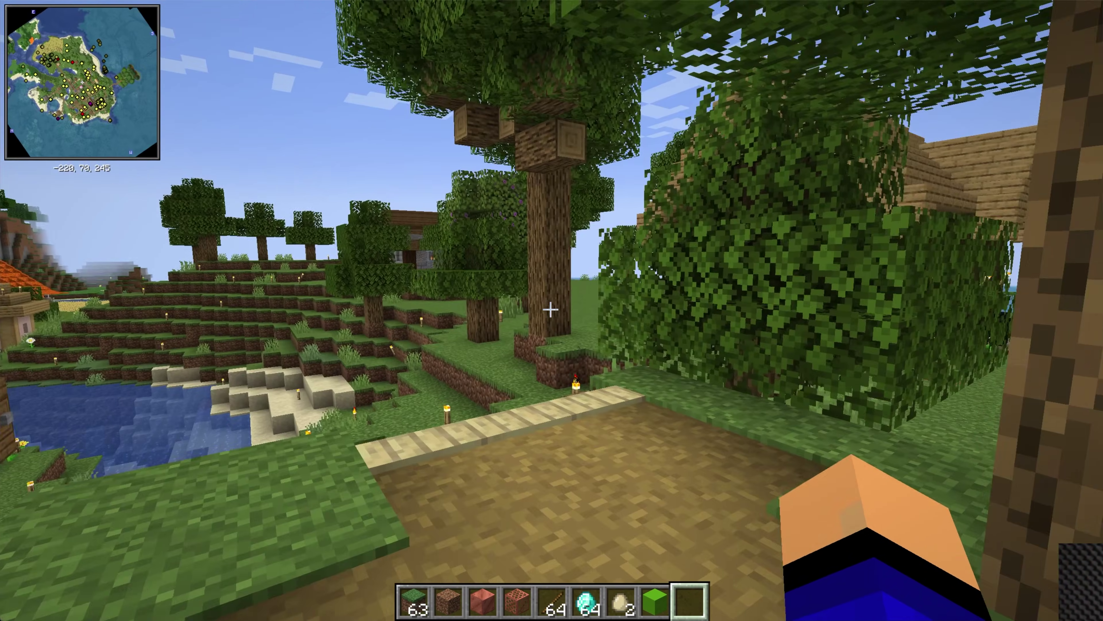
{"action": "key", "text": "w"}
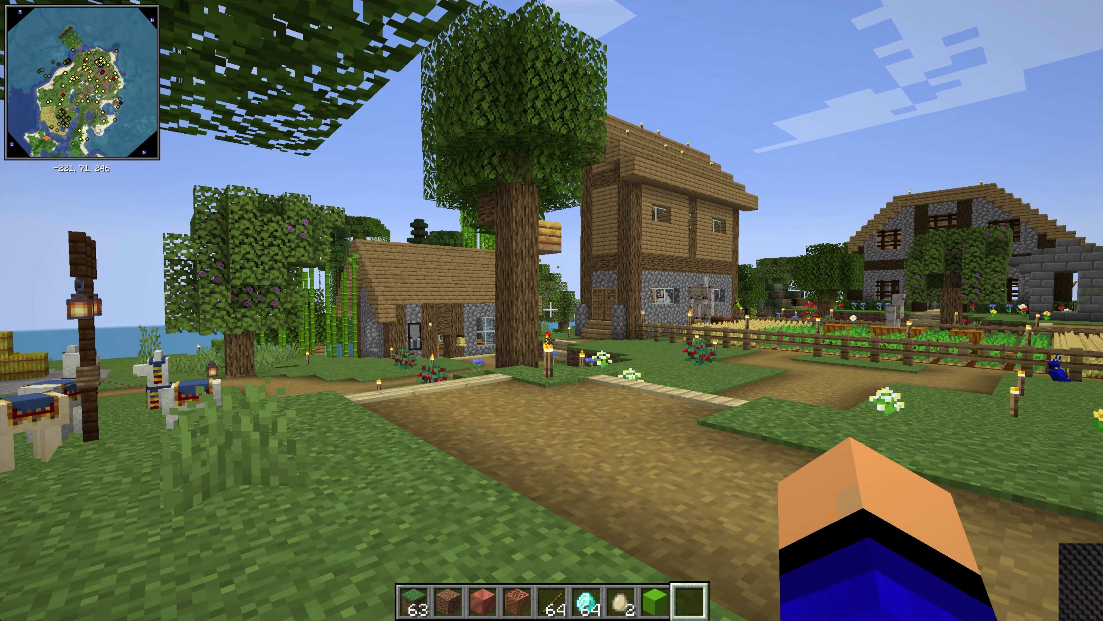
{"action": "key", "text": "backslash"}
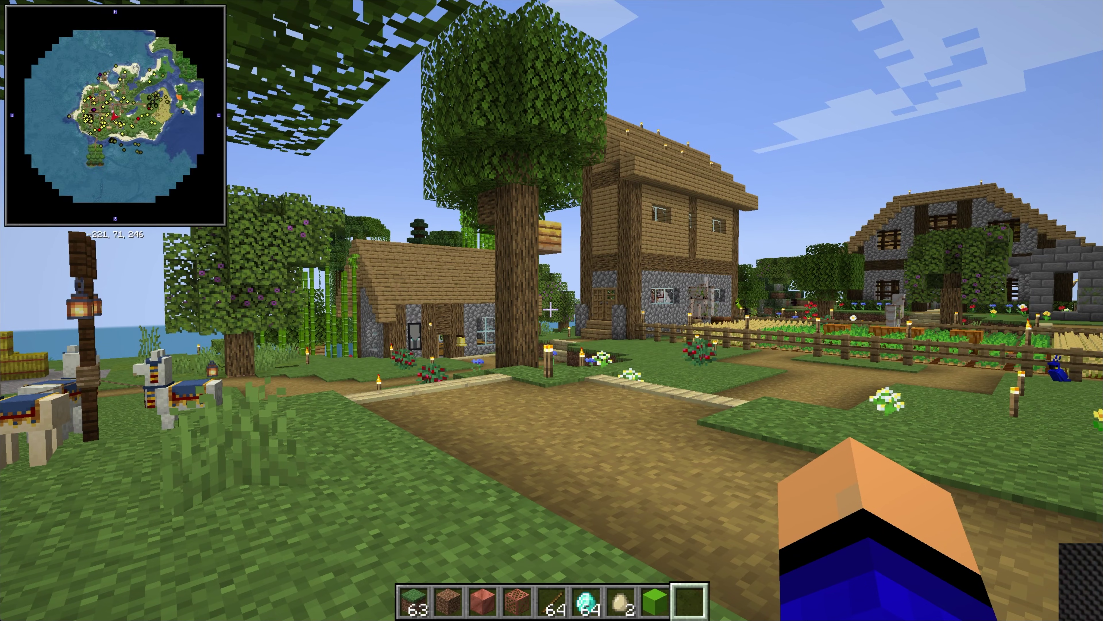
{"action": "key", "text": "backslash"}
{"action": "key", "text": "backslash"}
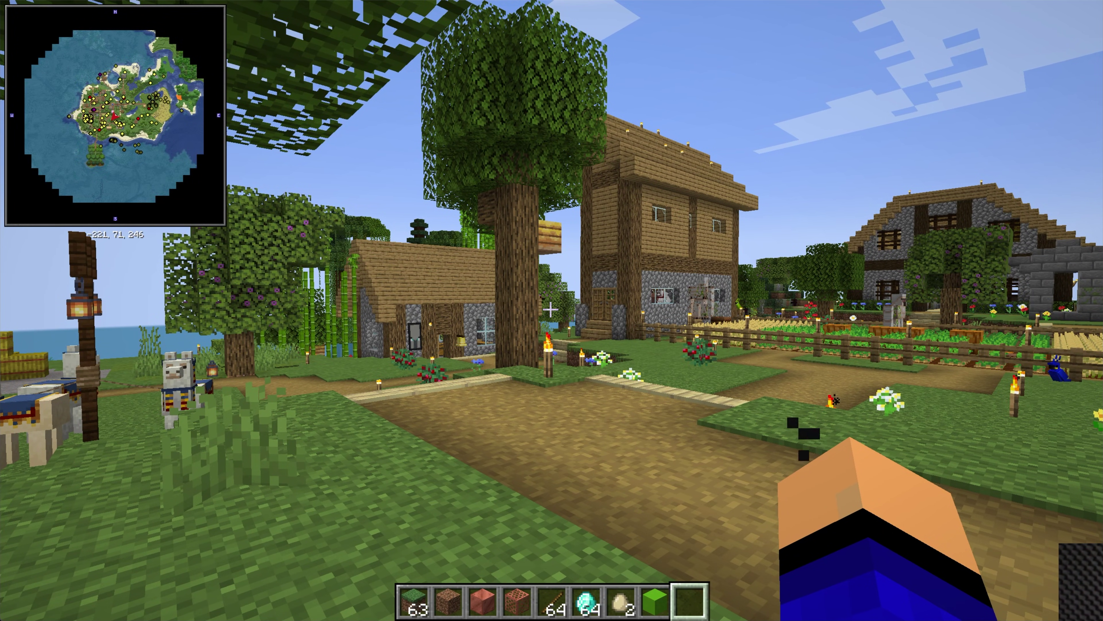
{"action": "key", "text": "backslash"}
- Drag the minimap to the top-right corner in Minimap Settings and confirm, briefly visiting Entity Radar settings
{"action": "key", "text": "w"}
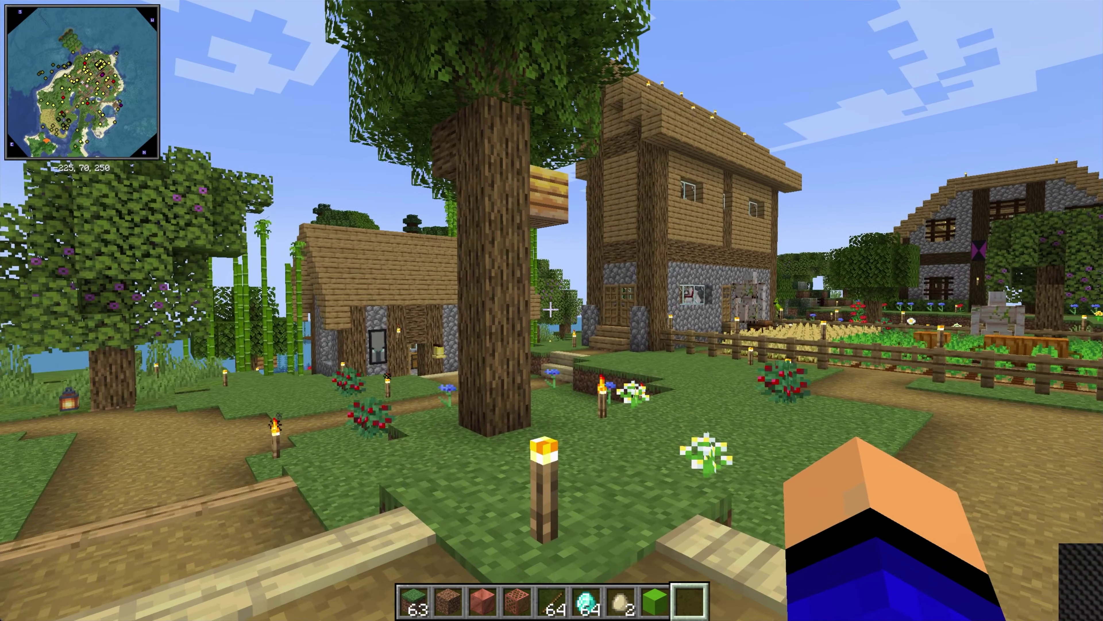
{"action": "key", "text": "y"}
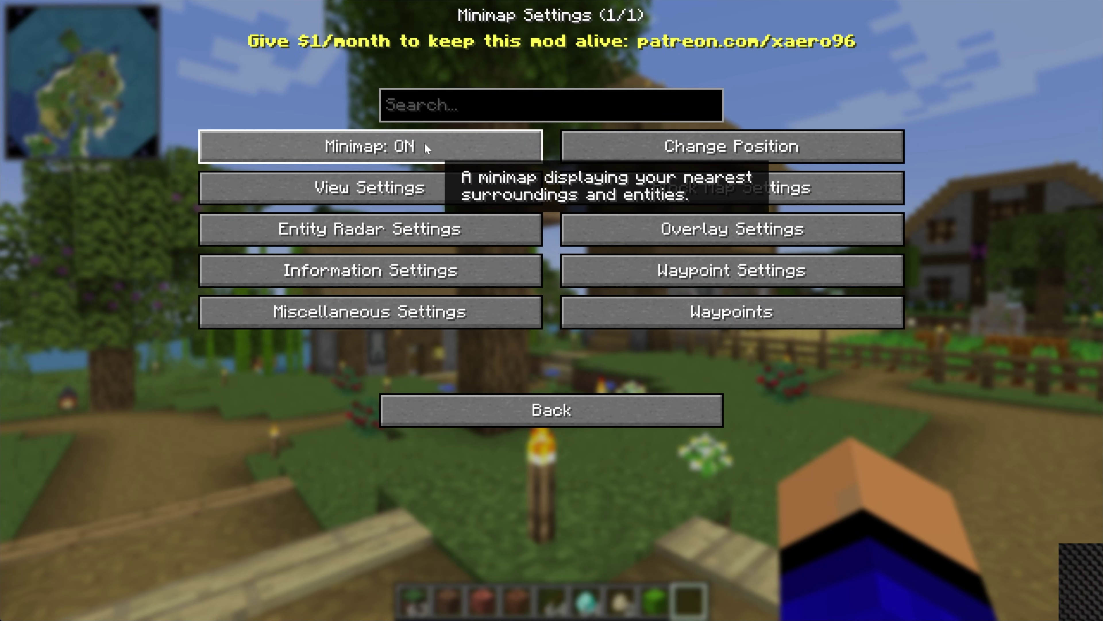
{"action": "left_click", "coordinate": [732, 147]}
{"action": "left_click_drag", "start_coordinate": [257, 114], "coordinate": [1014, 114]}
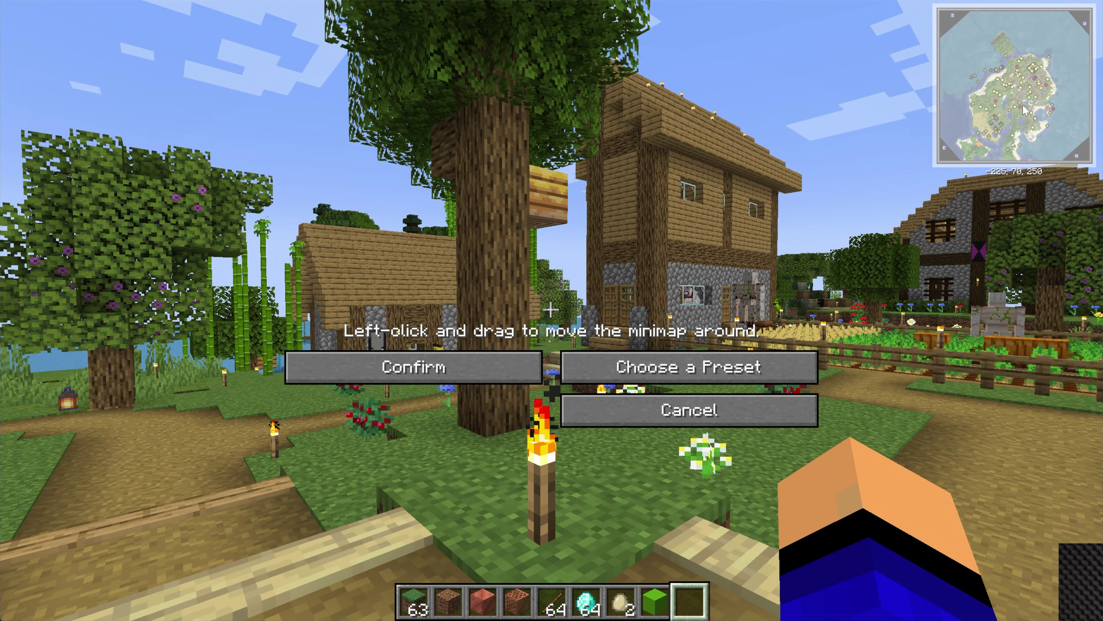
{"action": "left_click", "coordinate": [480, 357]}
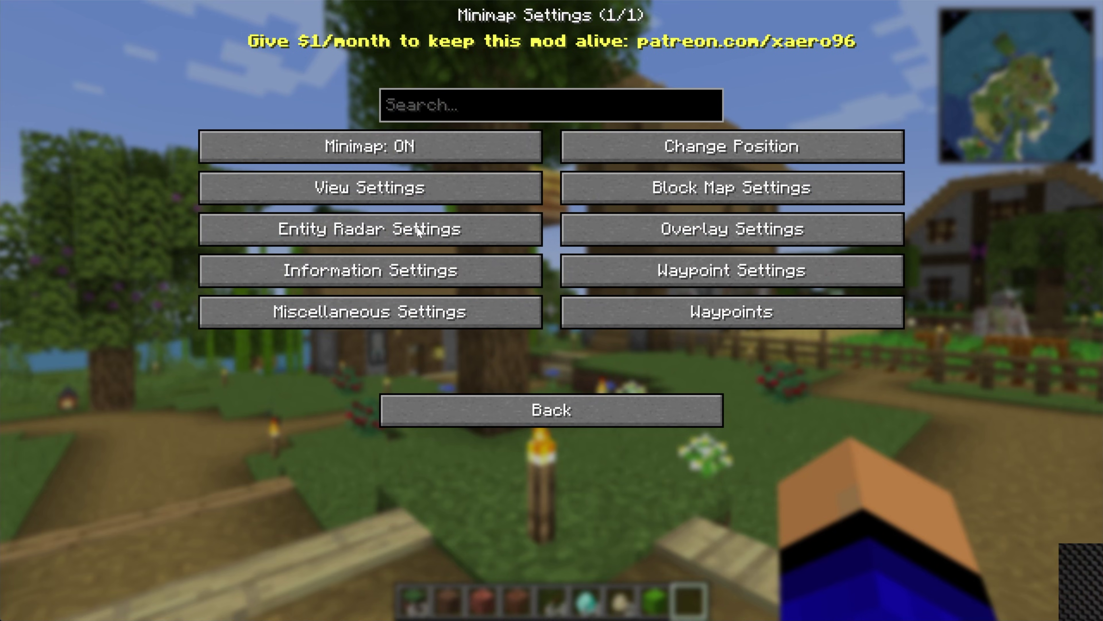
{"action": "left_click", "coordinate": [400, 229]}
{"action": "left_click", "coordinate": [537, 420]}
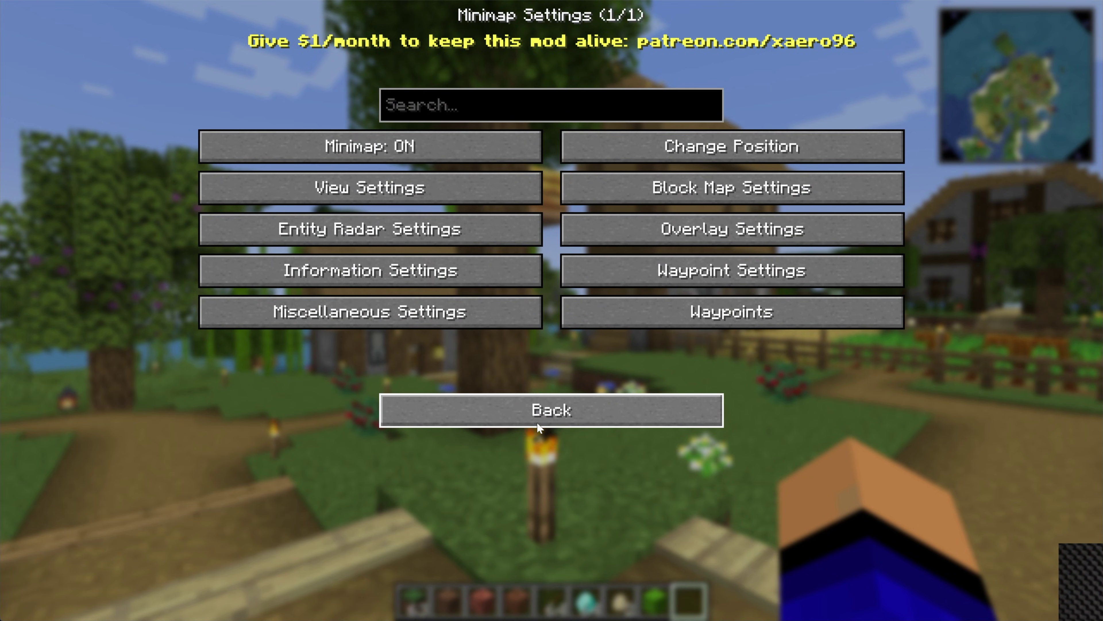
- Close the settings and game menu, then walk past the village farm with the top-right minimap tracking
{"action": "left_click", "coordinate": [537, 420]}
{"action": "key", "text": "Escape"}
{"action": "key", "text": "Escape"}
{"action": "key", "text": "w"}
{"action": "key", "text": "w"}
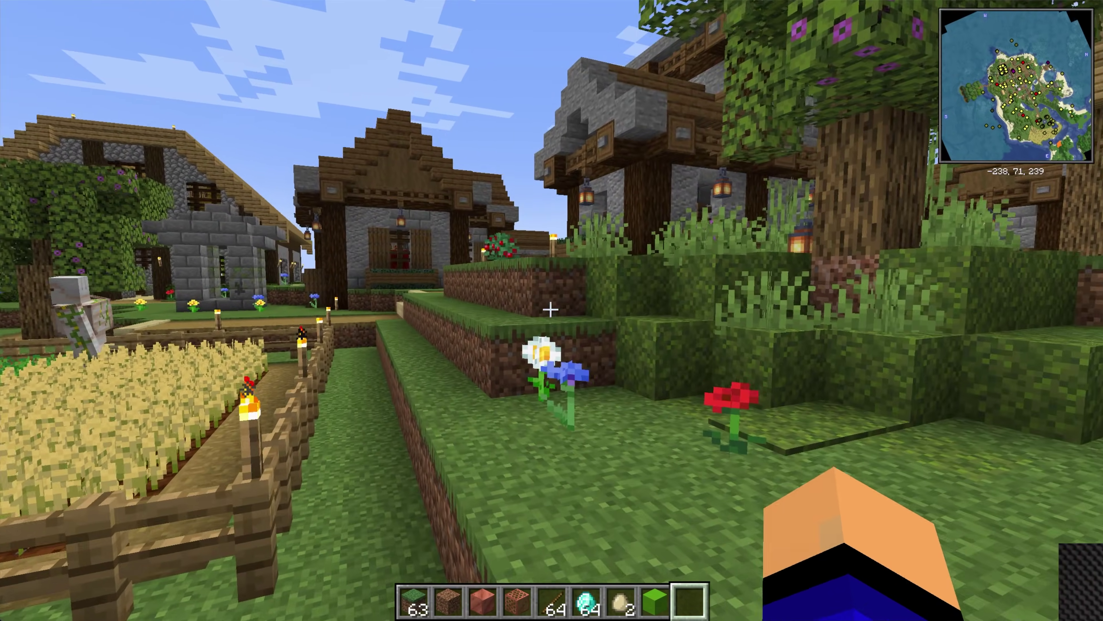
{"action": "key", "text": "w"}
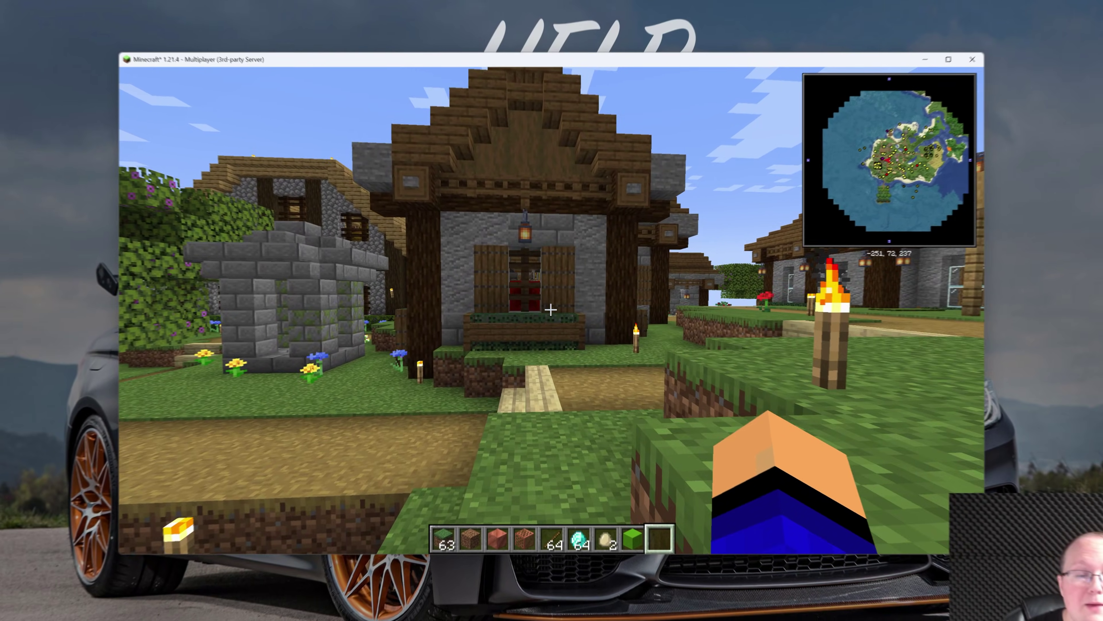
{"action": "key", "text": "w"}
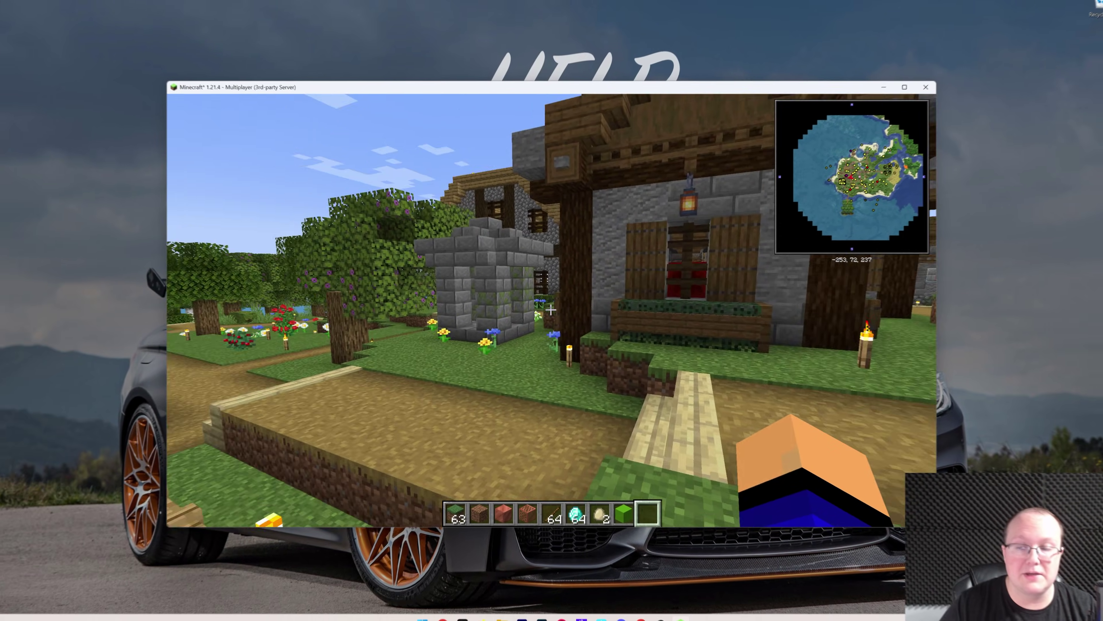